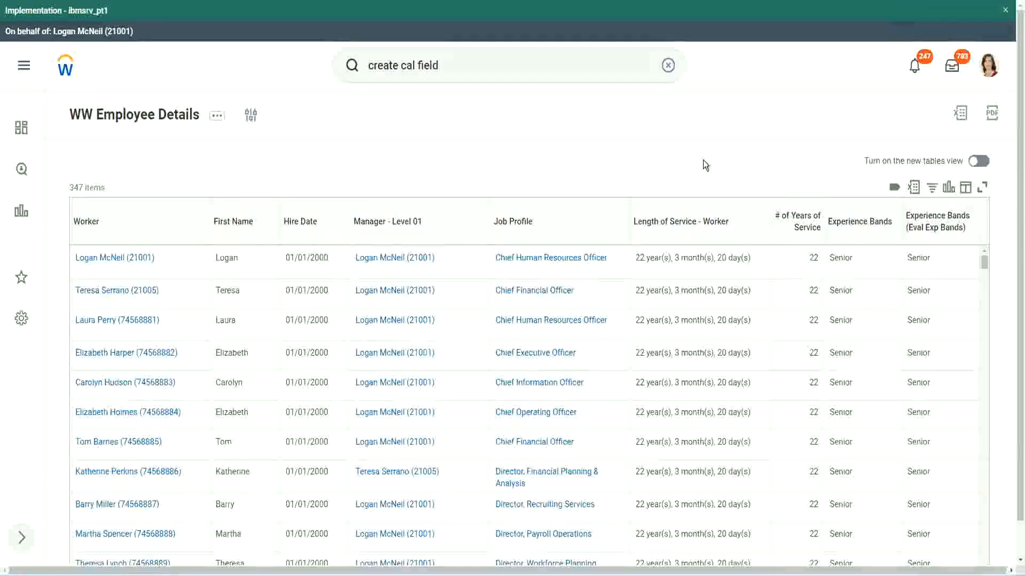
Copy the name of the calculated field CF-WW-Eval Exp-Derive Experience Bands from Years of Service
{"action": "left_click", "coordinate": [888, 253]}
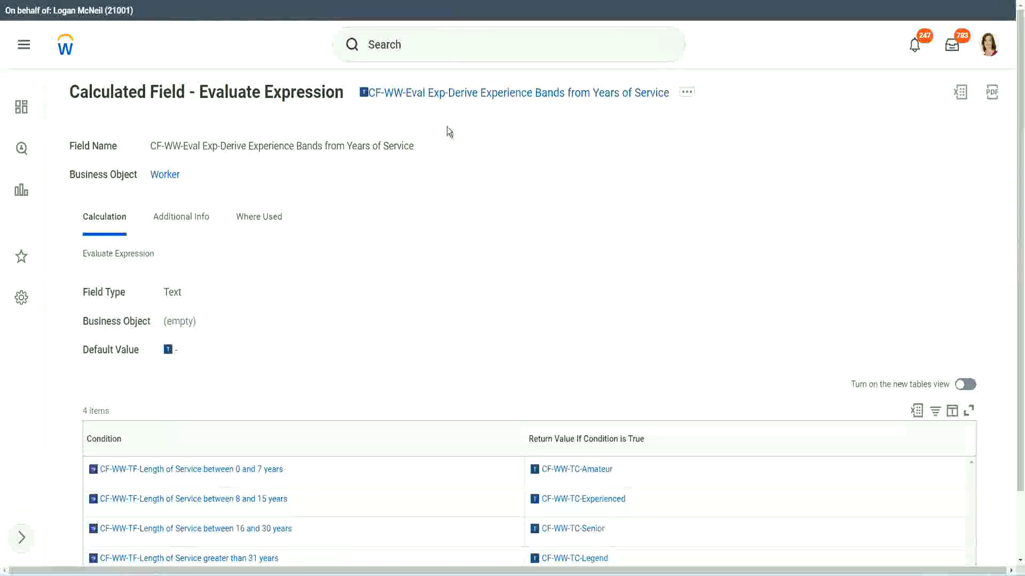
{"action": "right_click", "coordinate": [446, 96]}
{"action": "left_click", "coordinate": [483, 162]}
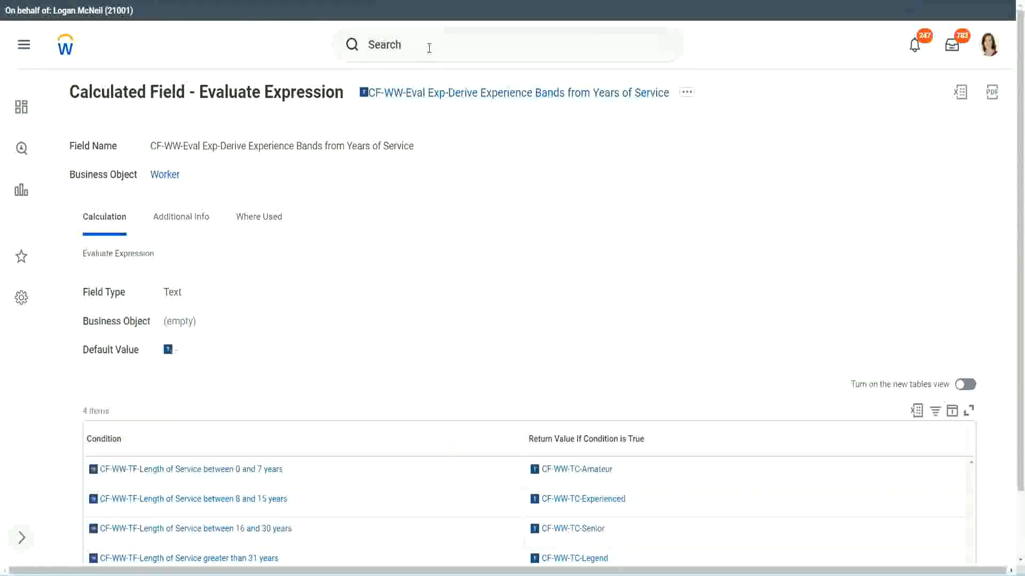
Search for "create calc field" and open the Create Calculated Field task
{"action": "left_click", "coordinate": [429, 48]}
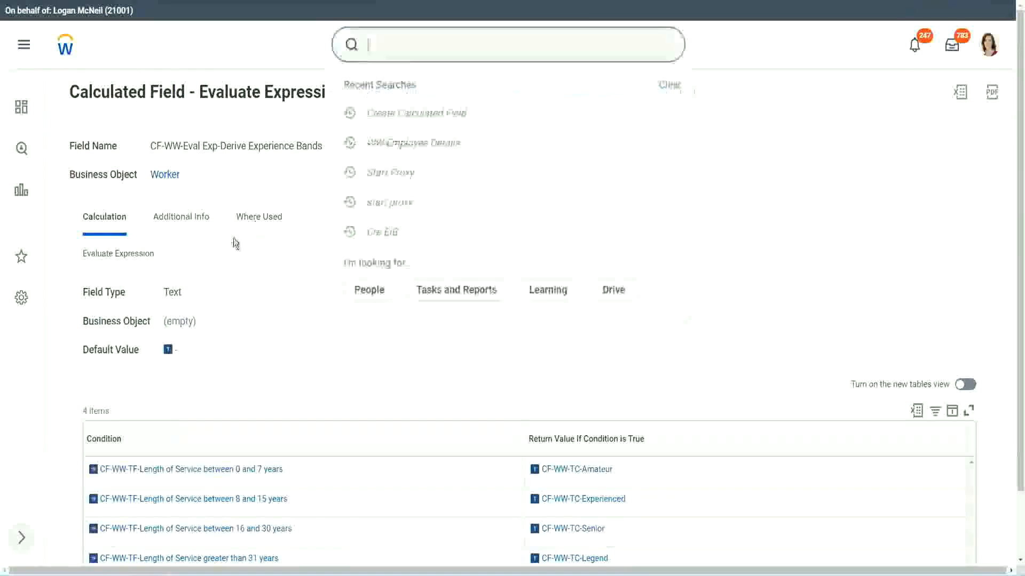
{"action": "left_click", "coordinate": [726, 119]}
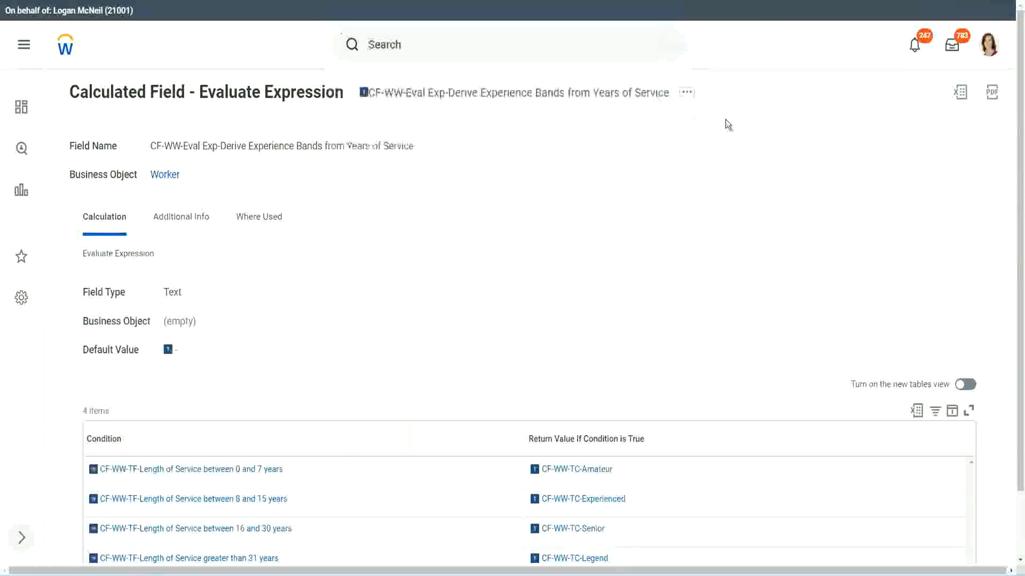
{"action": "left_click", "coordinate": [406, 40]}
{"action": "type", "text": "cre"}
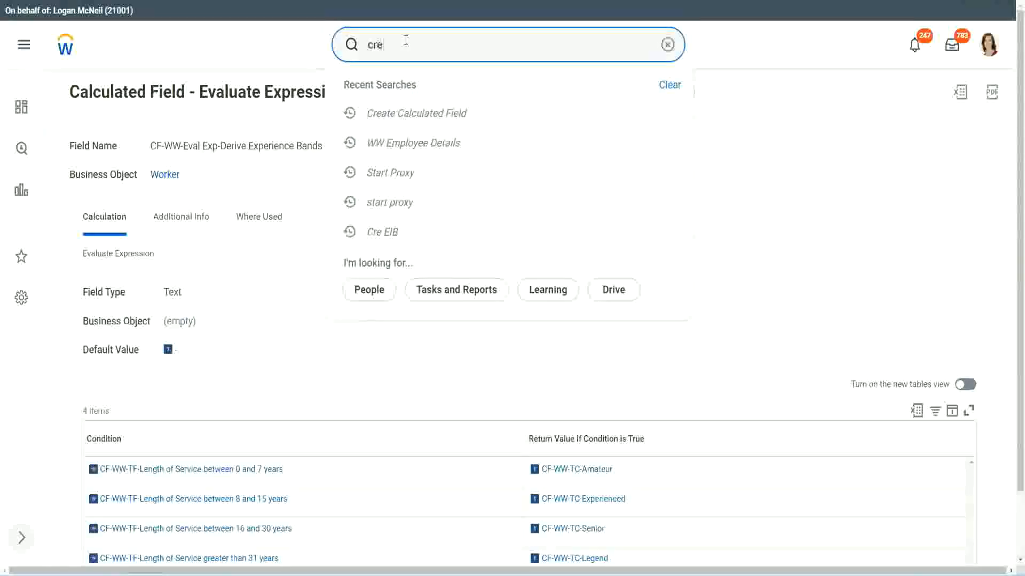
{"action": "type", "text": "ate calc field"}
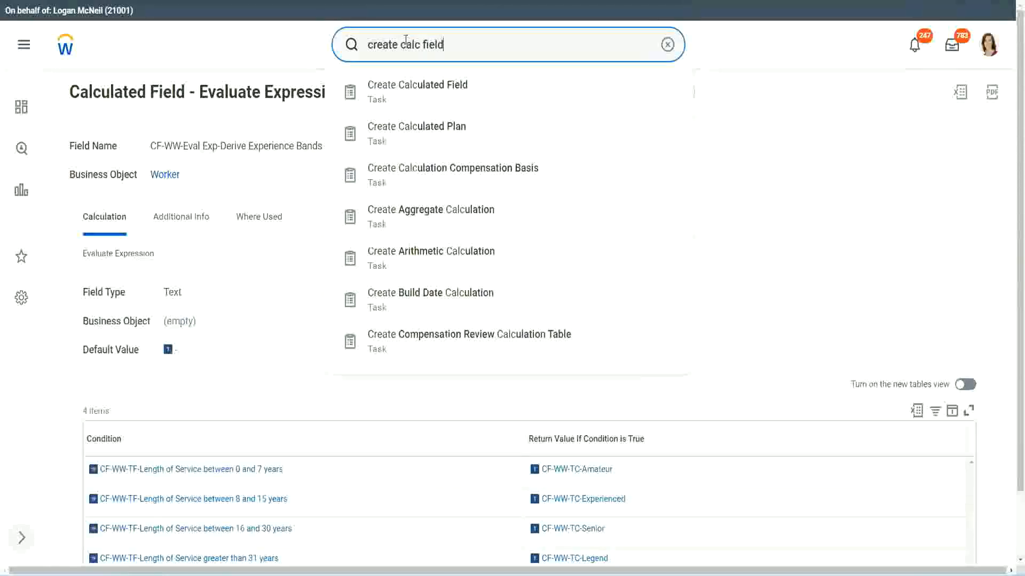
{"action": "left_click", "coordinate": [424, 97]}
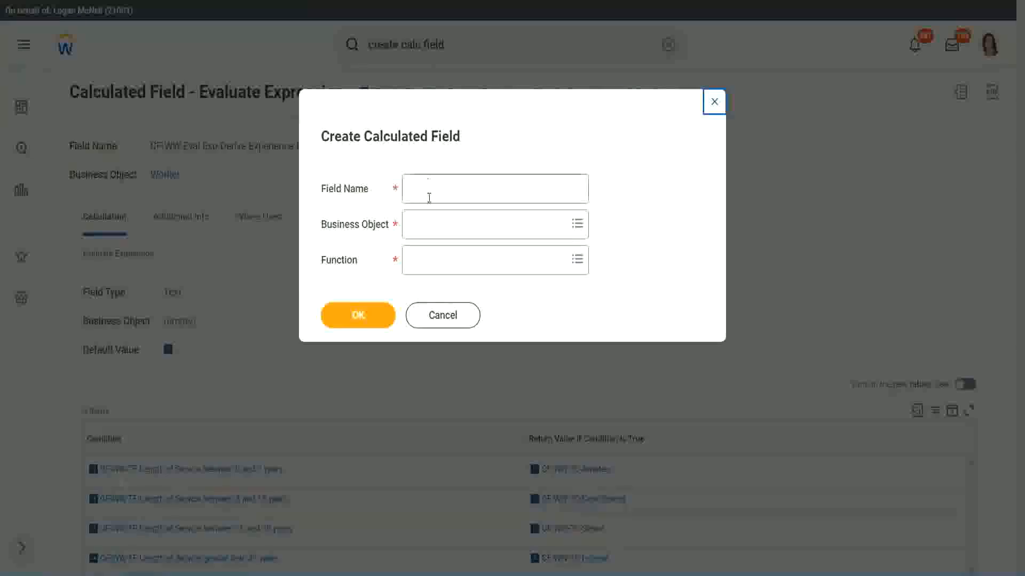
Name the new calculated field "CF-WW-LRB-Identify Experience Bands from years of Service"
{"action": "left_click", "coordinate": [430, 196]}
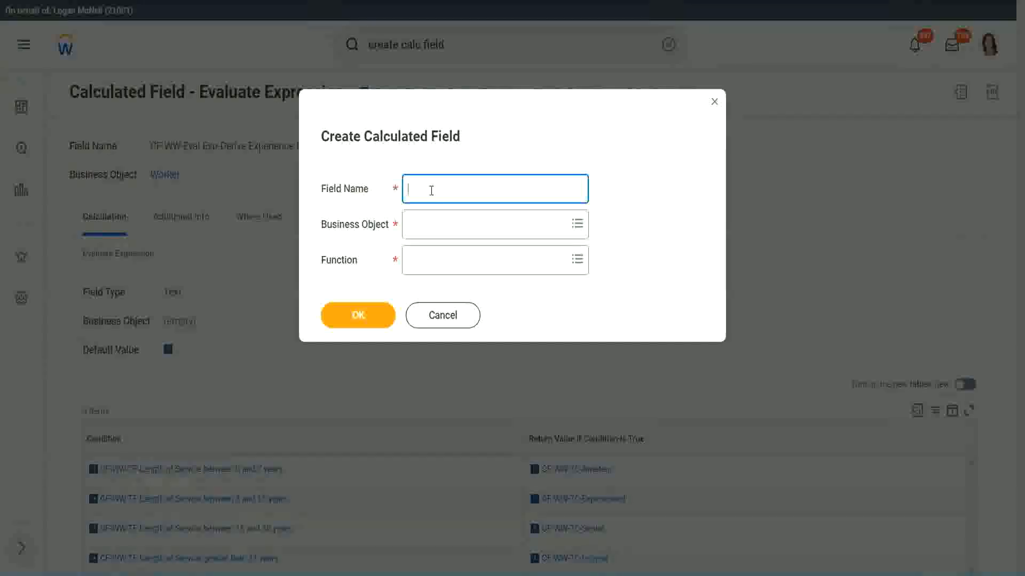
{"action": "type", "text": "CF-WW-LRB-Identi"}
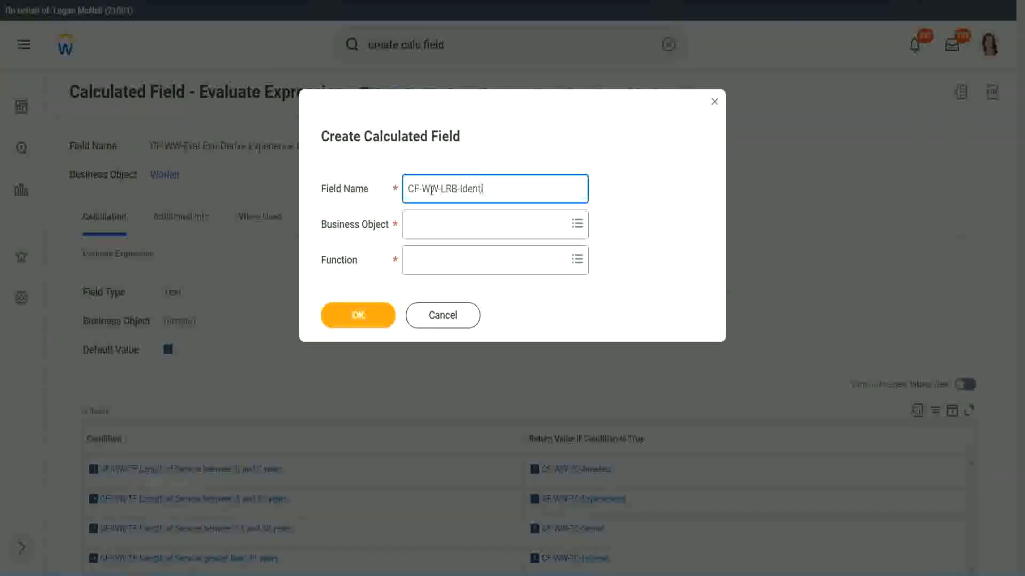
{"action": "type", "text": "fy Exeperience Bands from"}
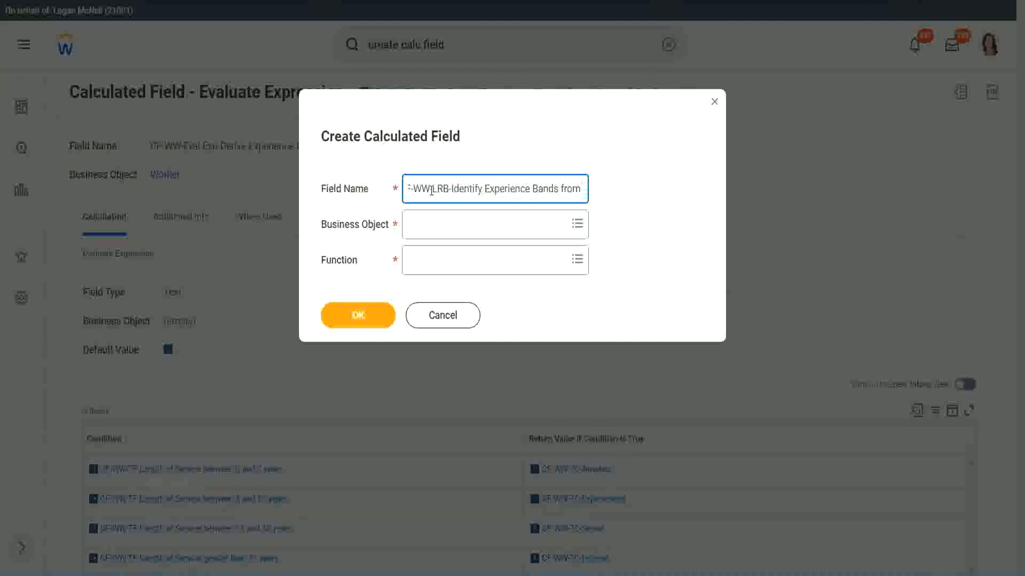
{"action": "type", "text": " years of Service"}
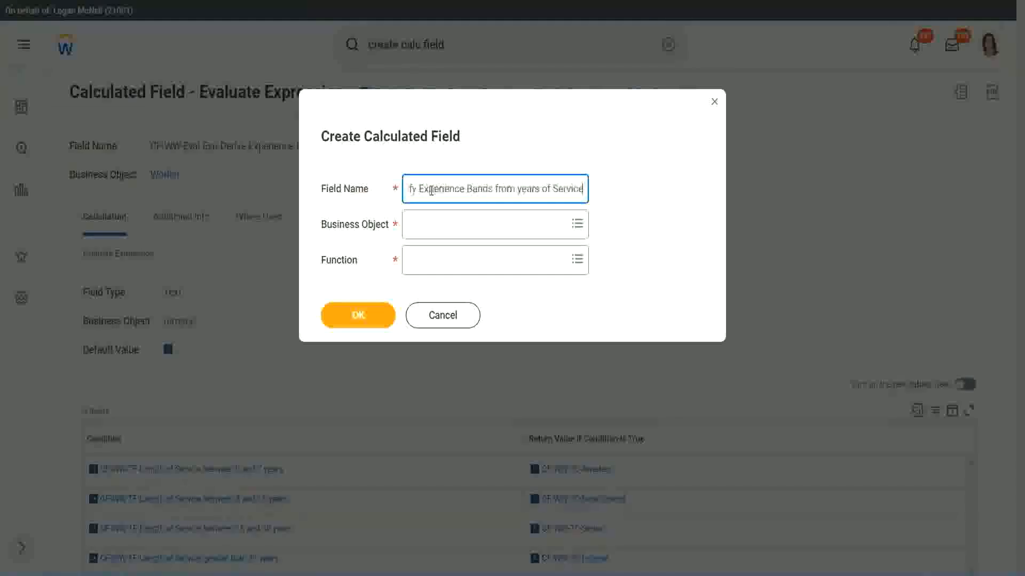
Set the business object to Worker and the function to Lookup Range Band, and continue to the field's definition
{"action": "key", "text": "Tab"}
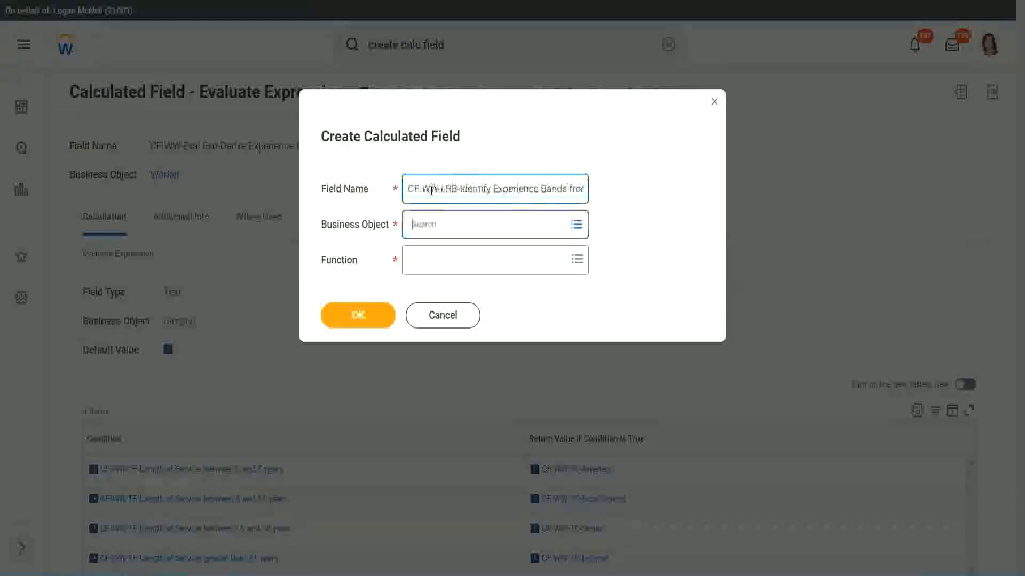
{"action": "type", "text": "wor"}
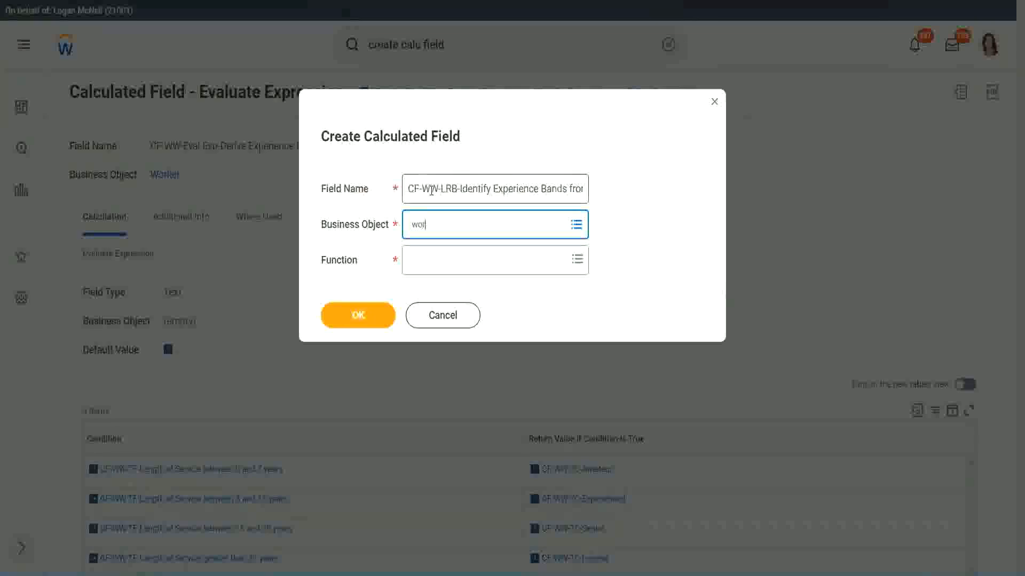
{"action": "type", "text": "ker"}
{"action": "key", "text": "Return"}
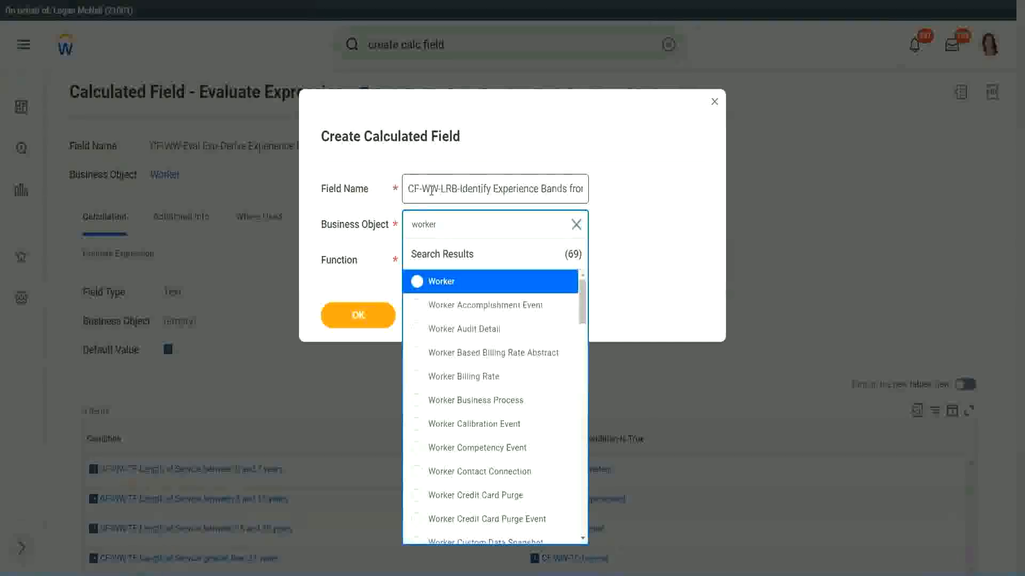
{"action": "key", "text": "Return"}
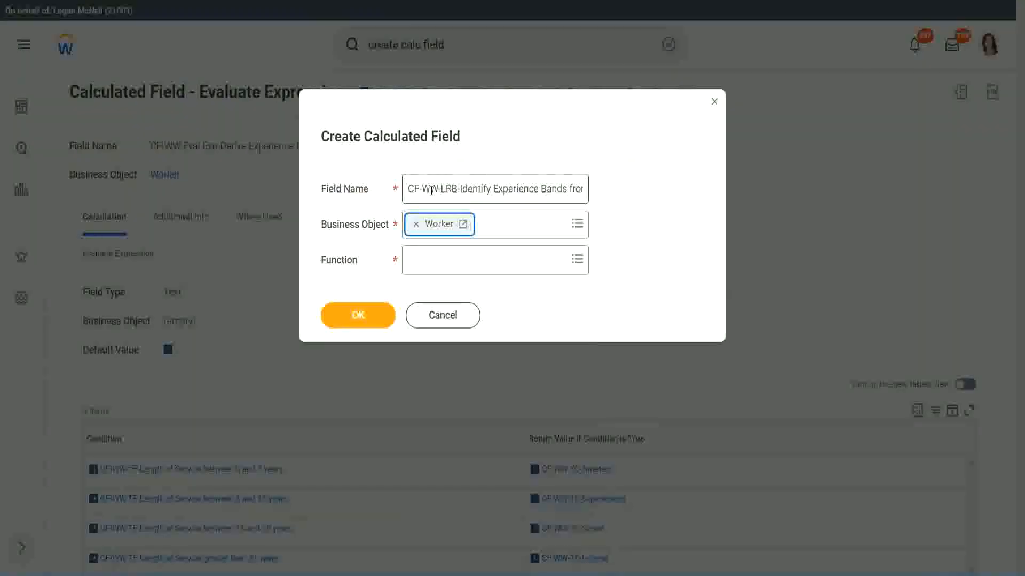
{"action": "key", "text": "Tab"}
{"action": "type", "text": "ev"}
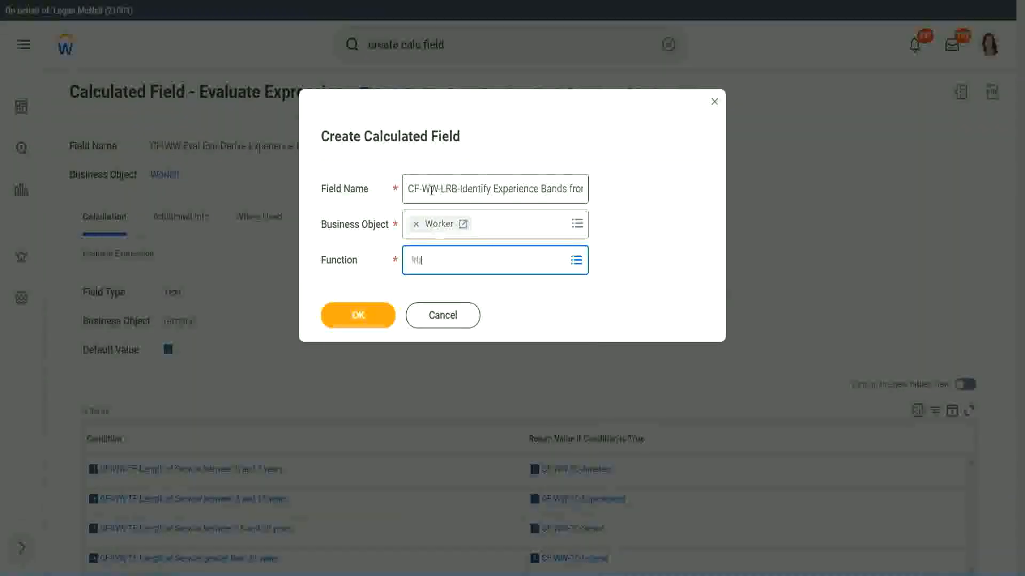
{"action": "key", "text": "Return"}
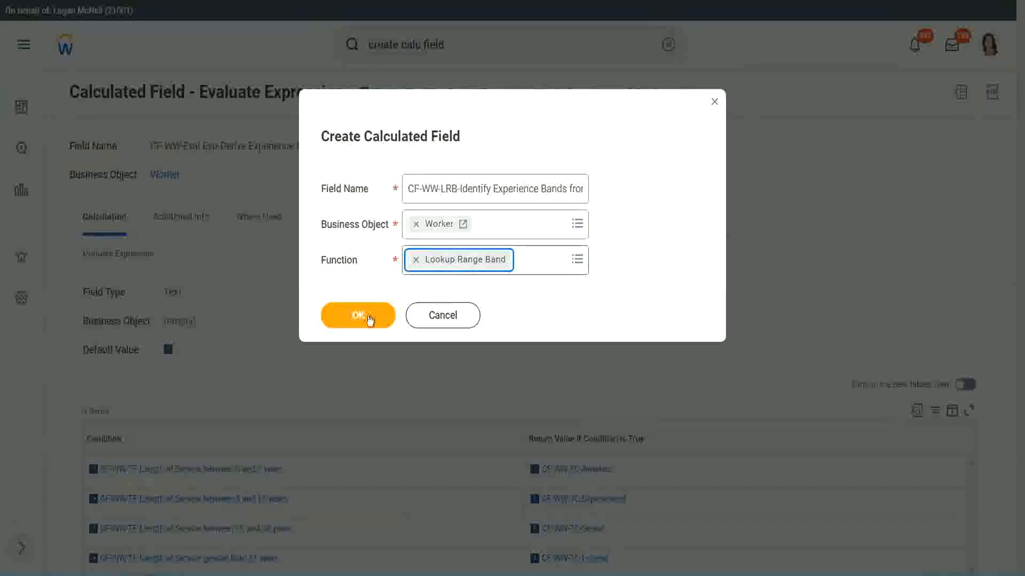
{"action": "left_click", "coordinate": [370, 318]}
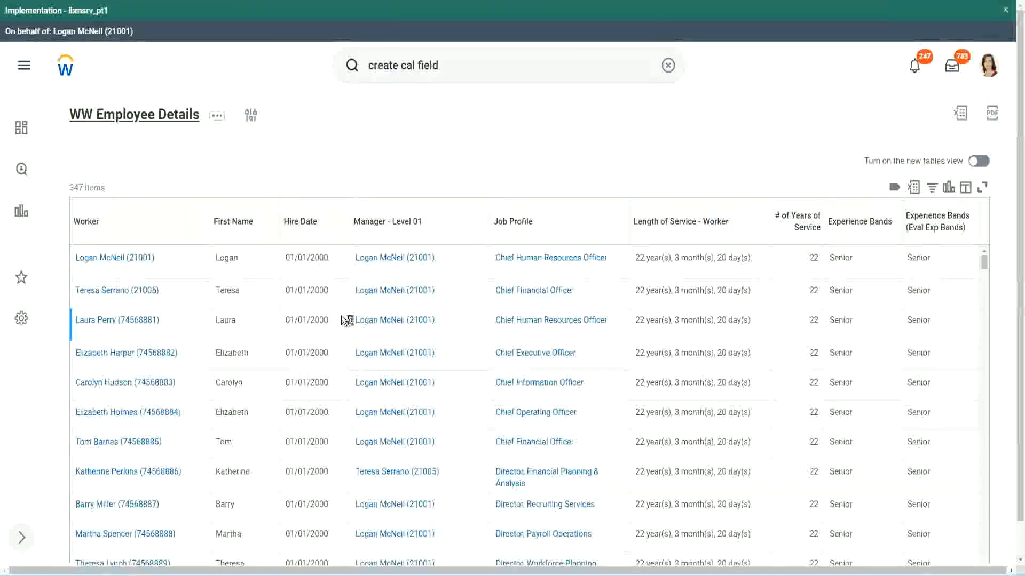
Copy the name of CF-WW-Convert Text To Number-Number of Years from Length of Service from the report definition and set it as the source field
{"action": "scroll", "coordinate": [338, 350], "scroll_direction": "down", "scroll_amount": 5}
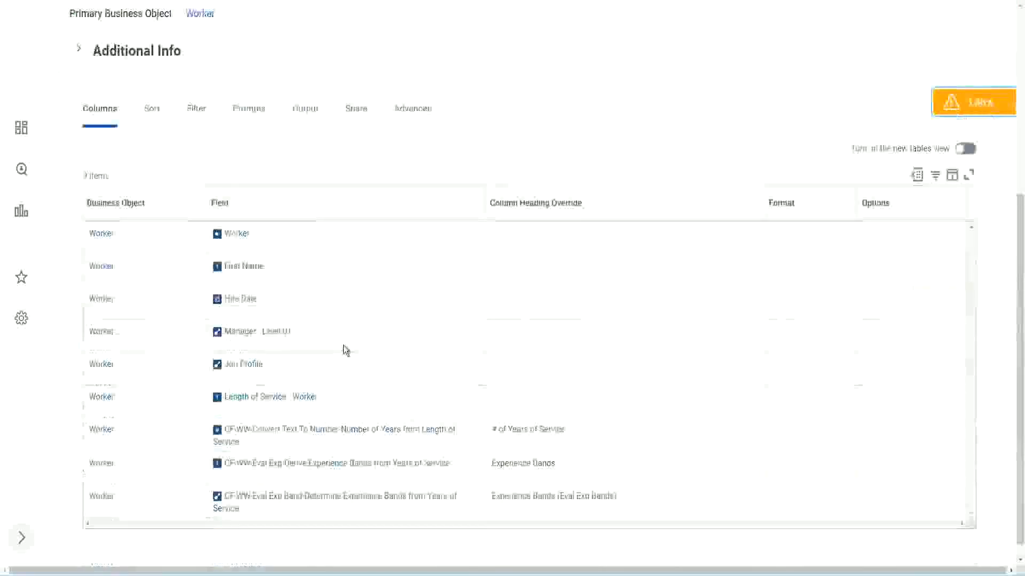
{"action": "right_click", "coordinate": [323, 418]}
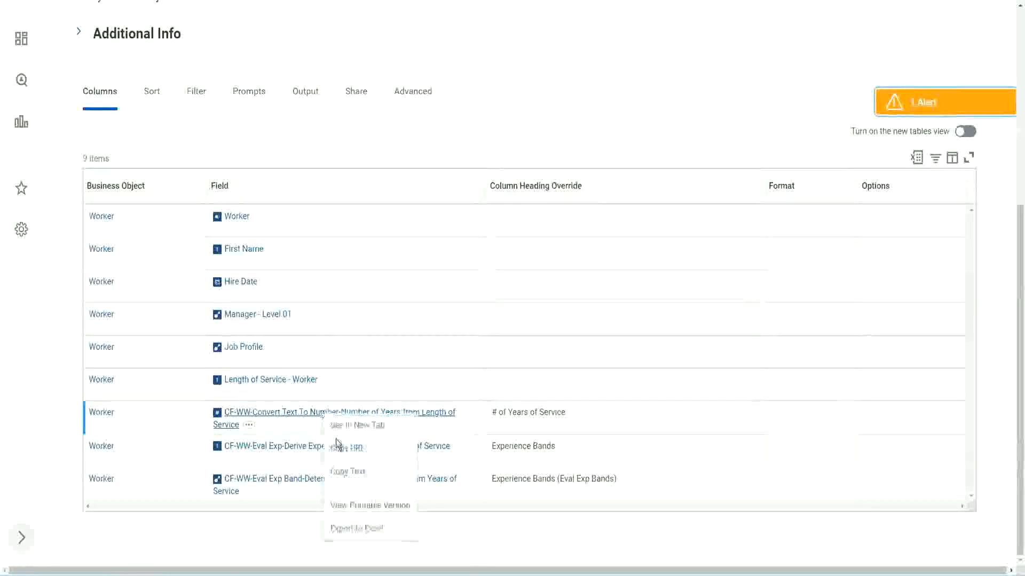
{"action": "left_click", "coordinate": [353, 477]}
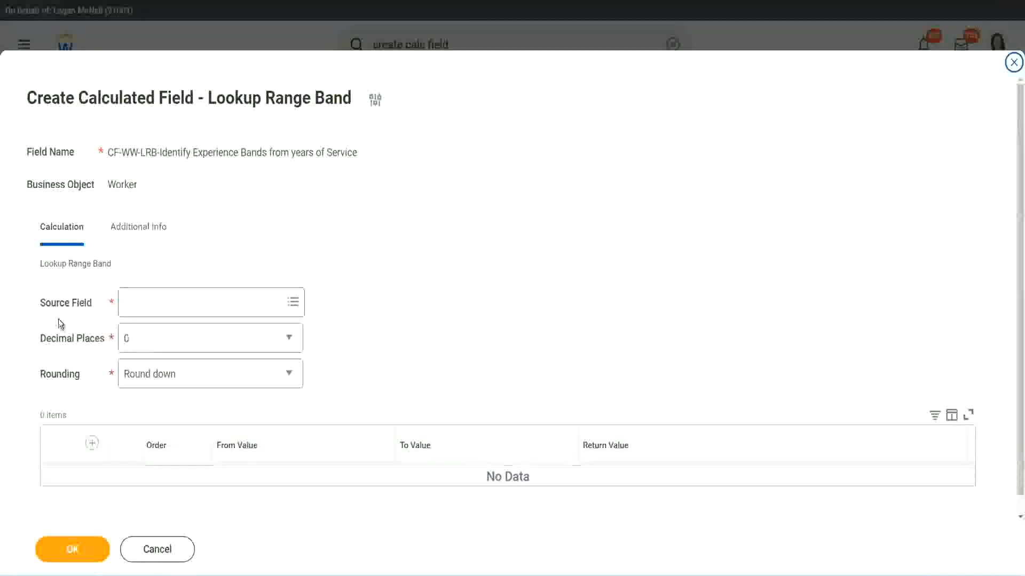
{"action": "left_click", "coordinate": [159, 303]}
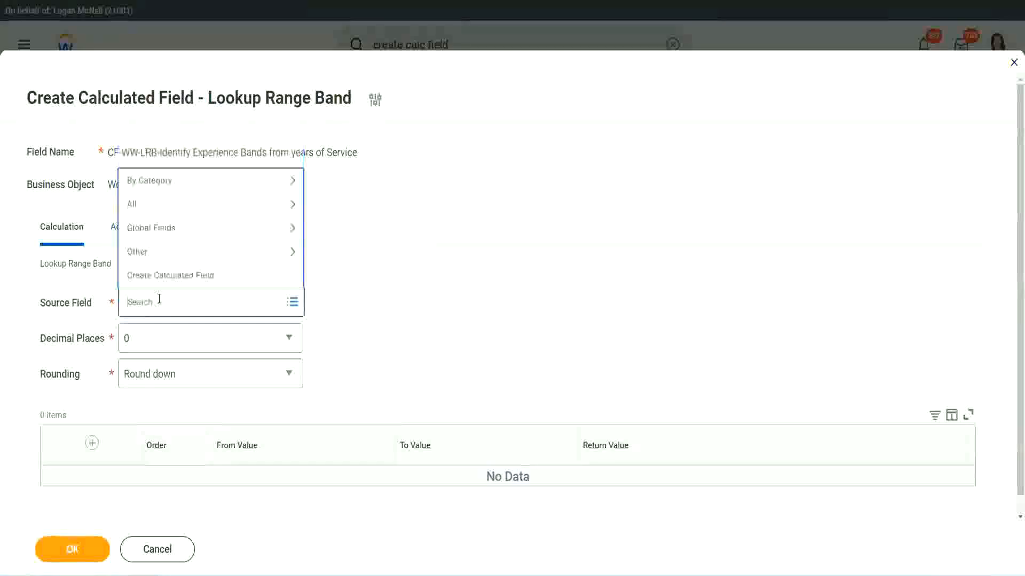
{"action": "key", "text": "ctrl+v"}
{"action": "key", "text": "Return"}
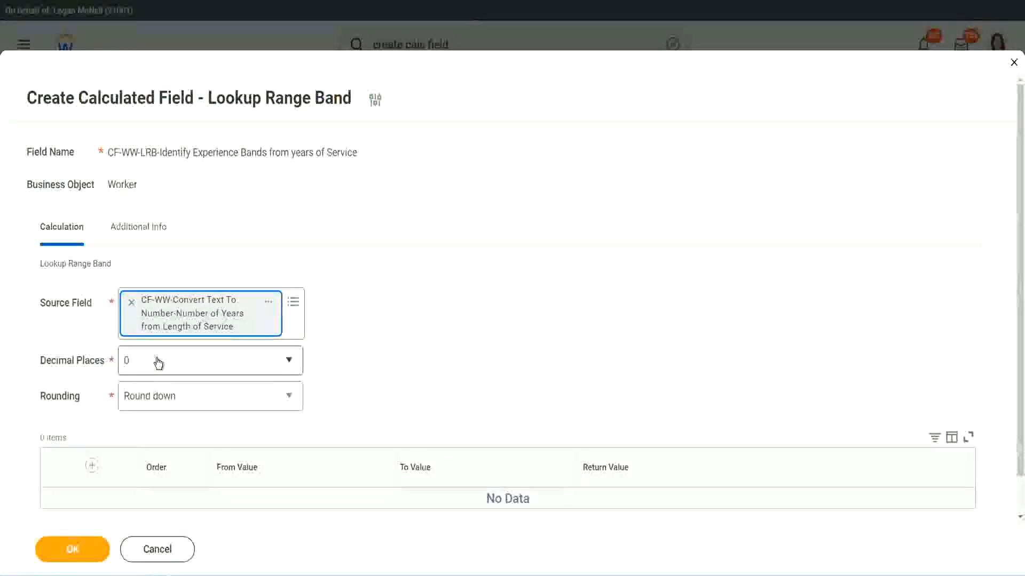
Keep the decimal places at 0 and set the rounding to Round
{"action": "left_click", "coordinate": [201, 367]}
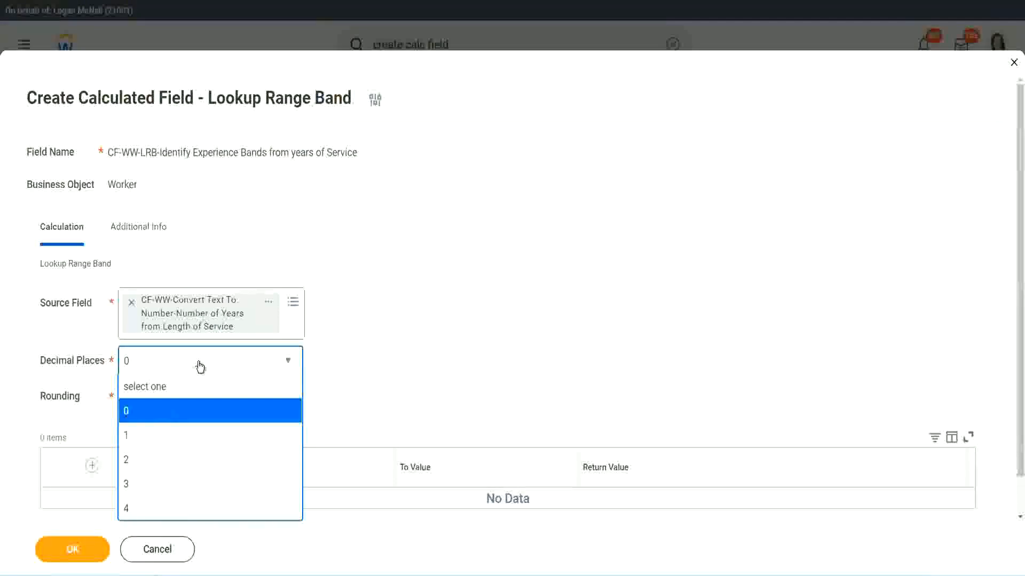
{"action": "left_click", "coordinate": [399, 350]}
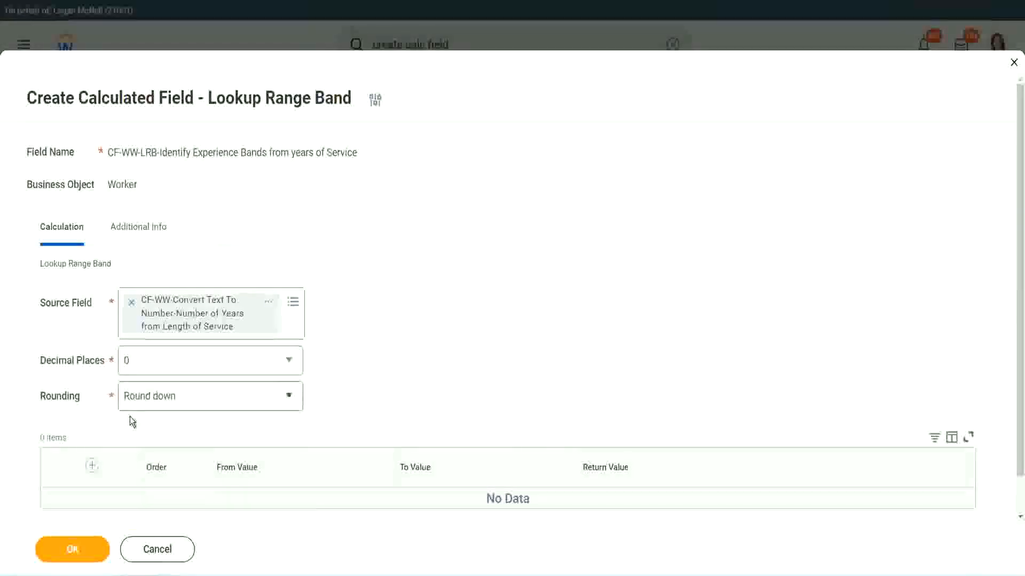
{"action": "left_click", "coordinate": [165, 400]}
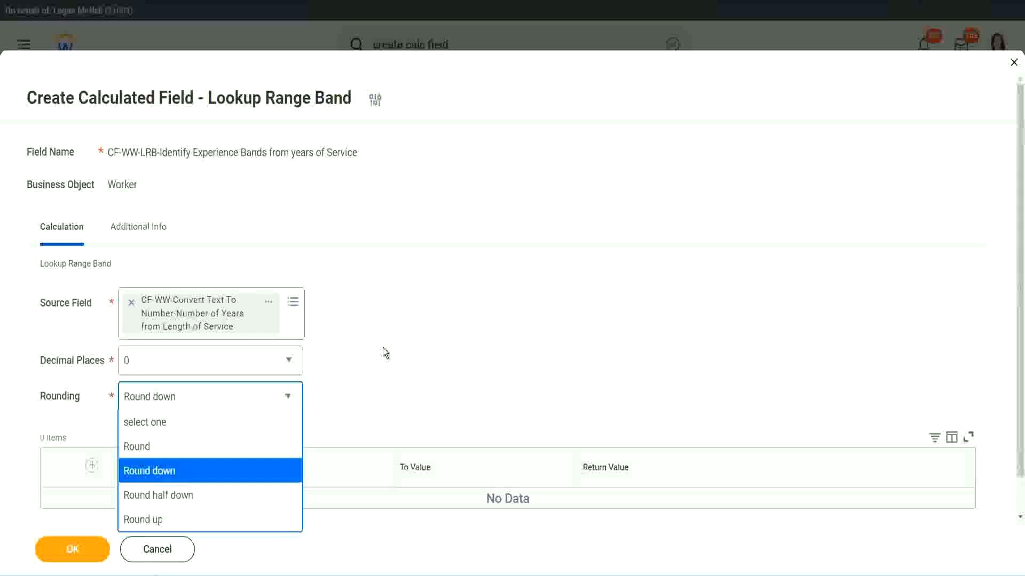
{"action": "left_click", "coordinate": [360, 393]}
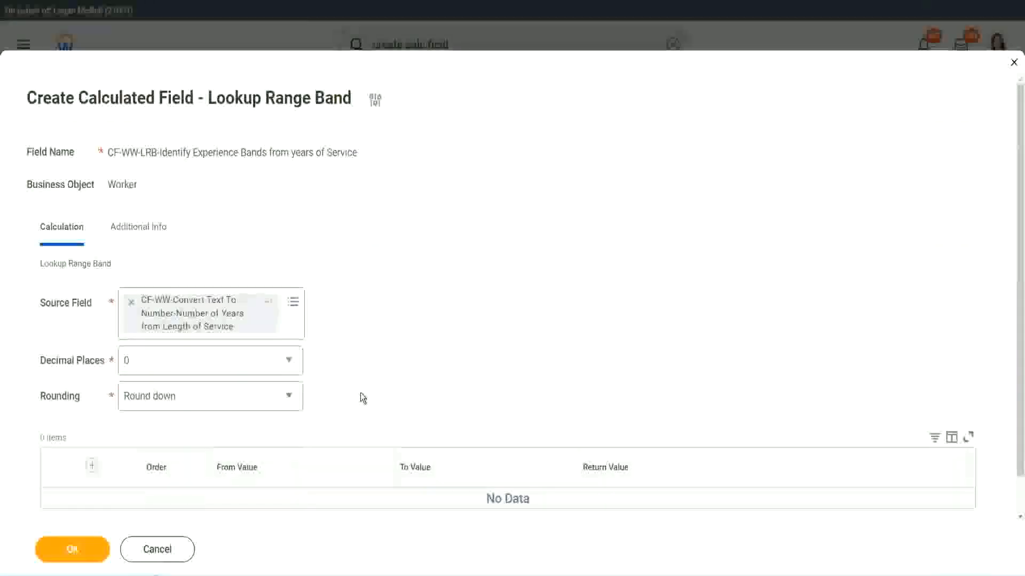
{"action": "left_click", "coordinate": [176, 400]}
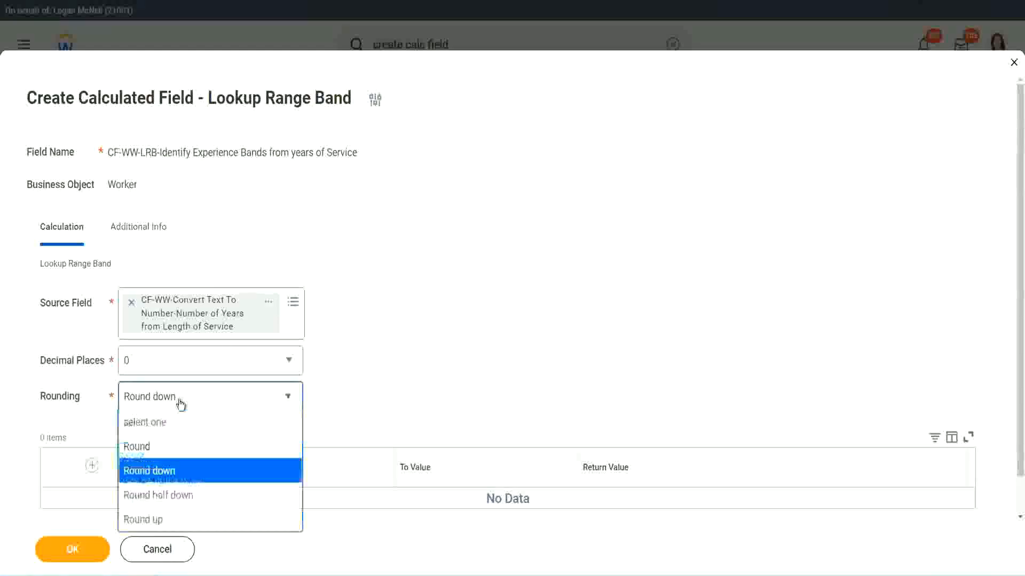
{"action": "left_click", "coordinate": [168, 448]}
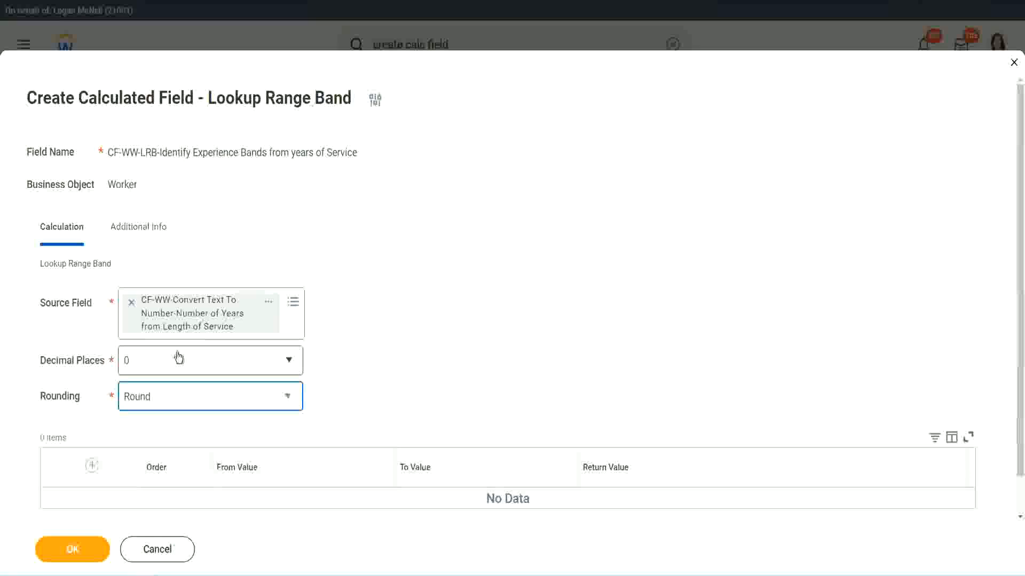
Add the first range band with From Value 0, To Value 7 and Return Value "Amateur"
{"action": "left_click", "coordinate": [93, 466]}
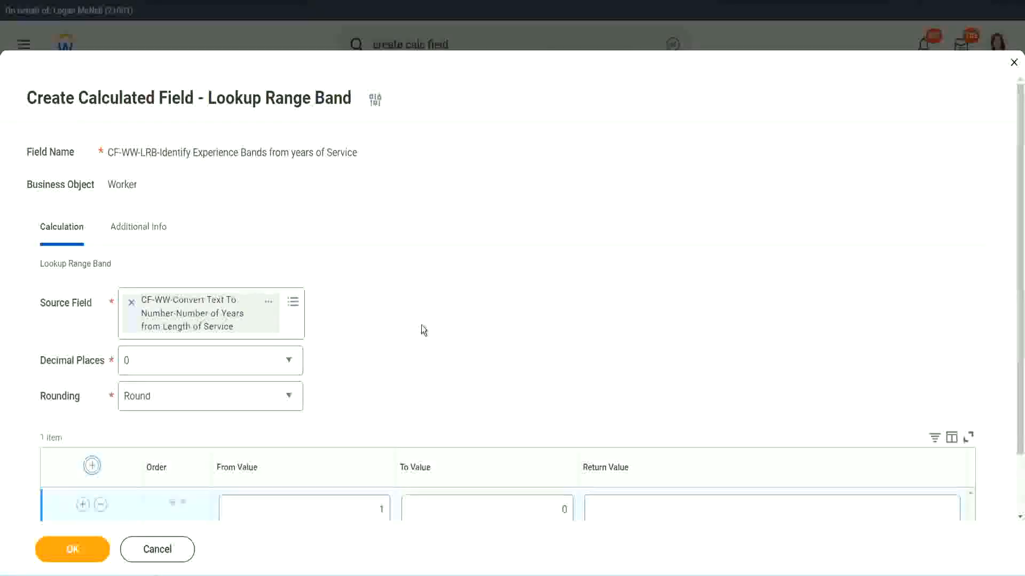
{"action": "scroll", "coordinate": [421, 327], "scroll_direction": "down", "scroll_amount": 2}
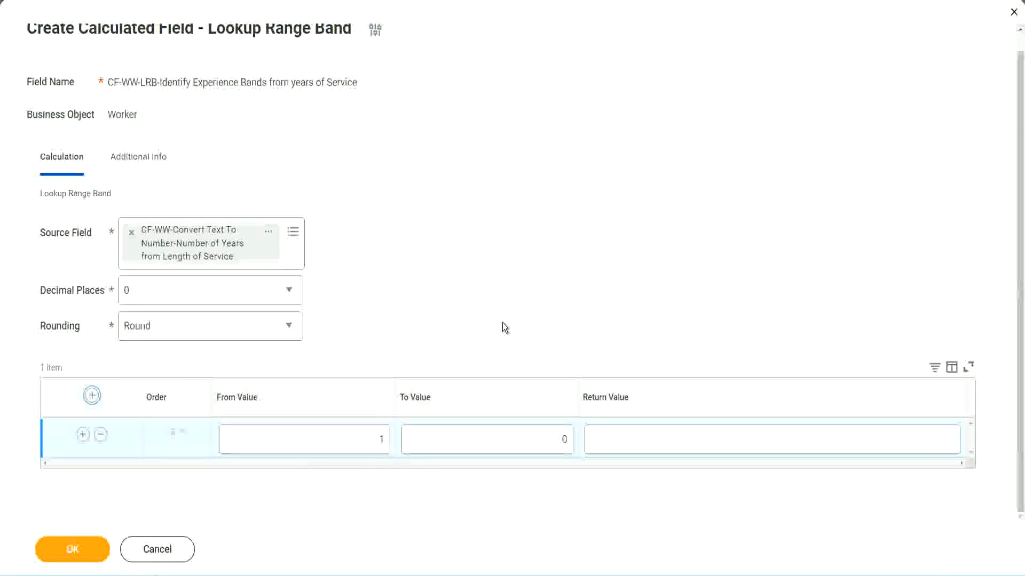
{"action": "left_click", "coordinate": [374, 443]}
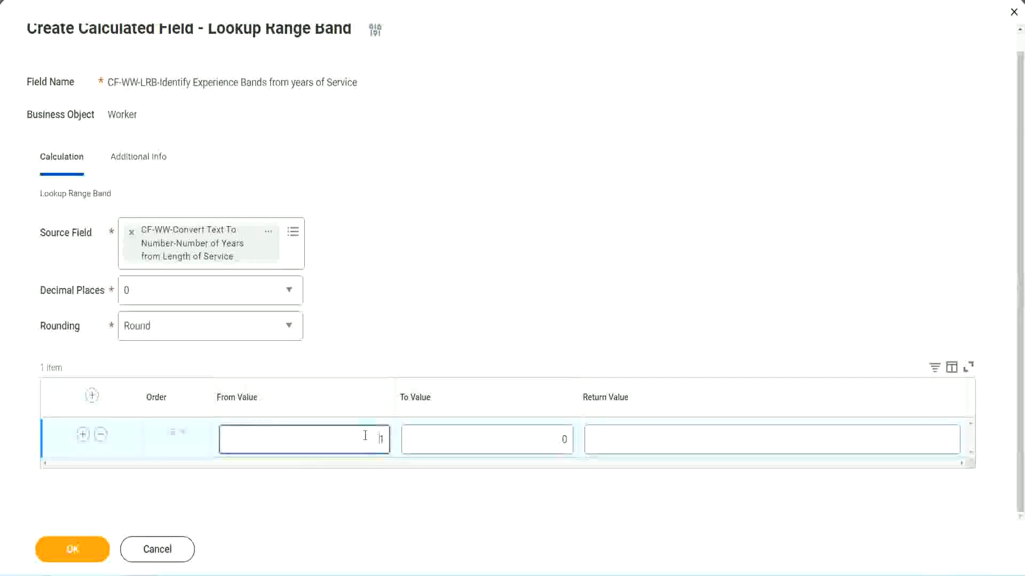
{"action": "type", "text": "0"}
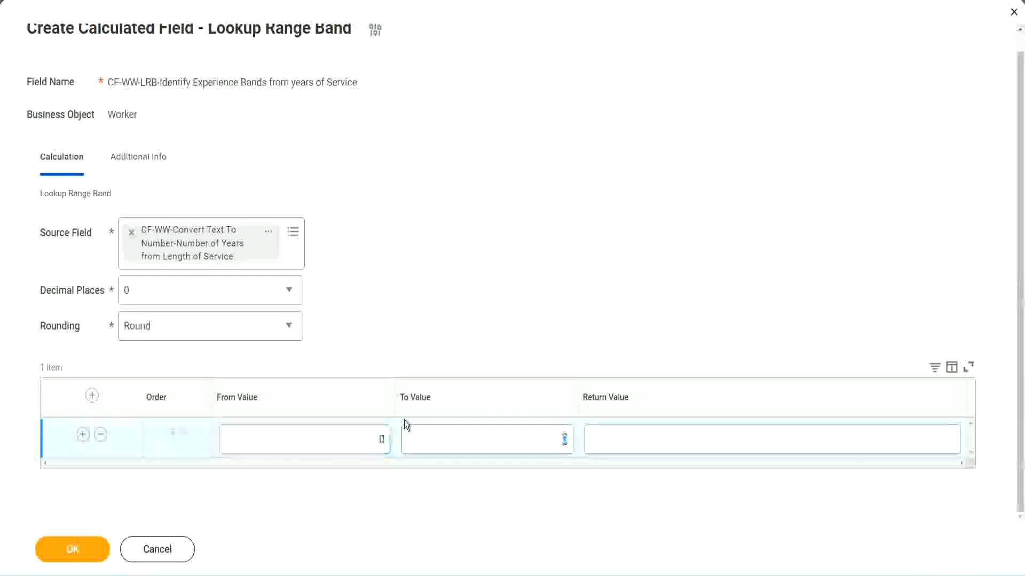
{"action": "key", "text": "Tab"}
{"action": "type", "text": "7"}
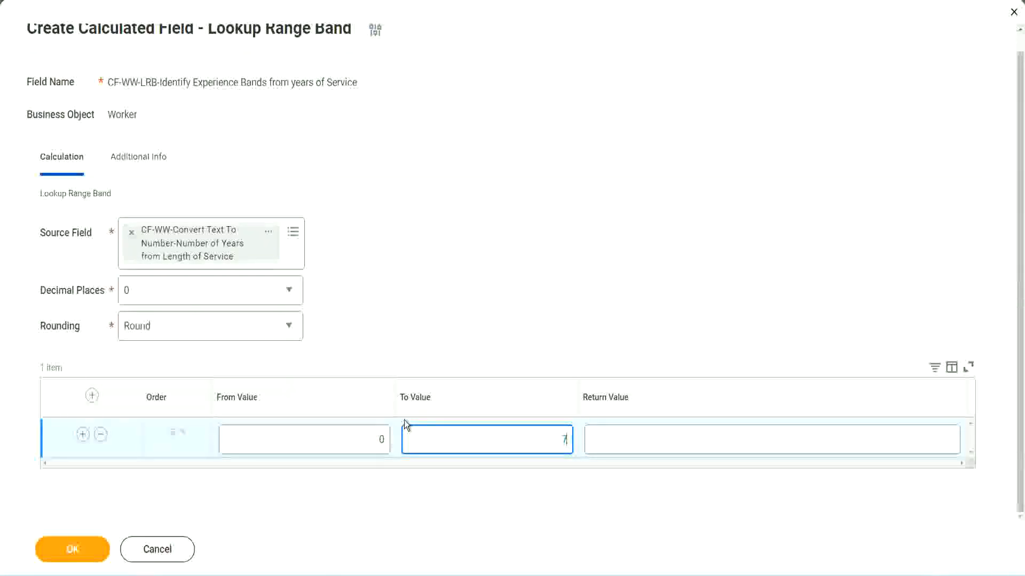
{"action": "key", "text": "Tab"}
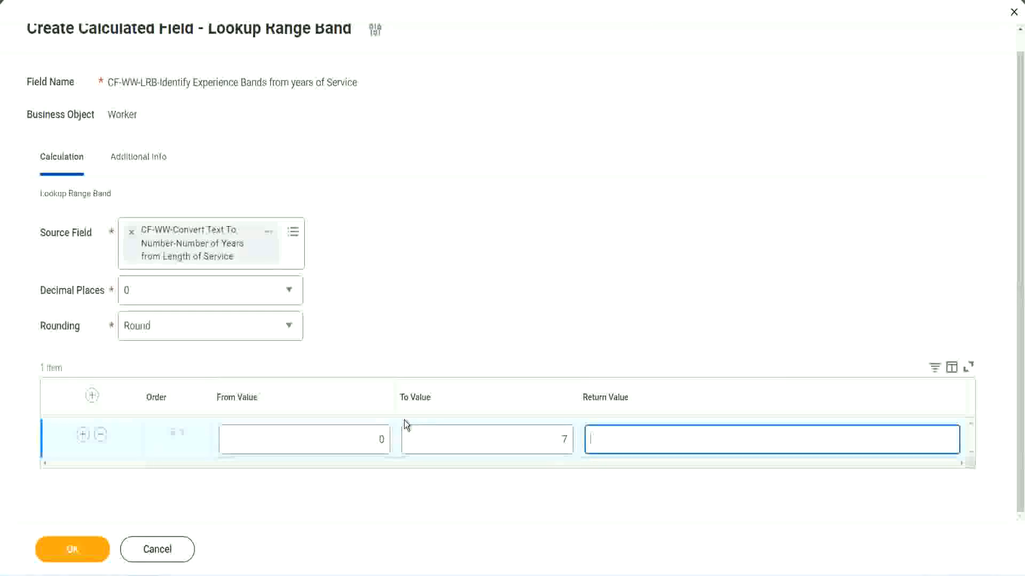
{"action": "type", "text": "Amateur"}
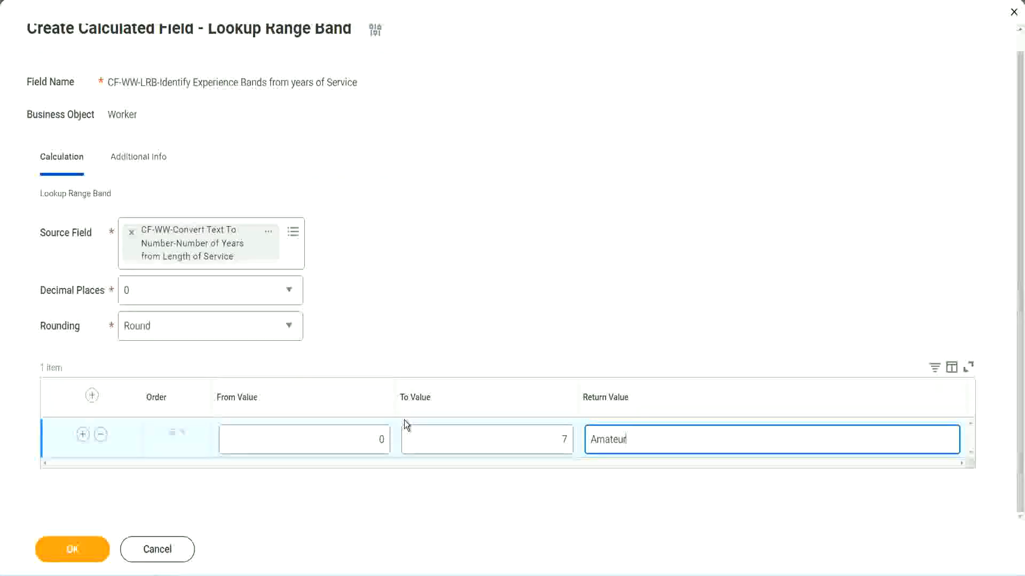
{"action": "left_click", "coordinate": [358, 439]}
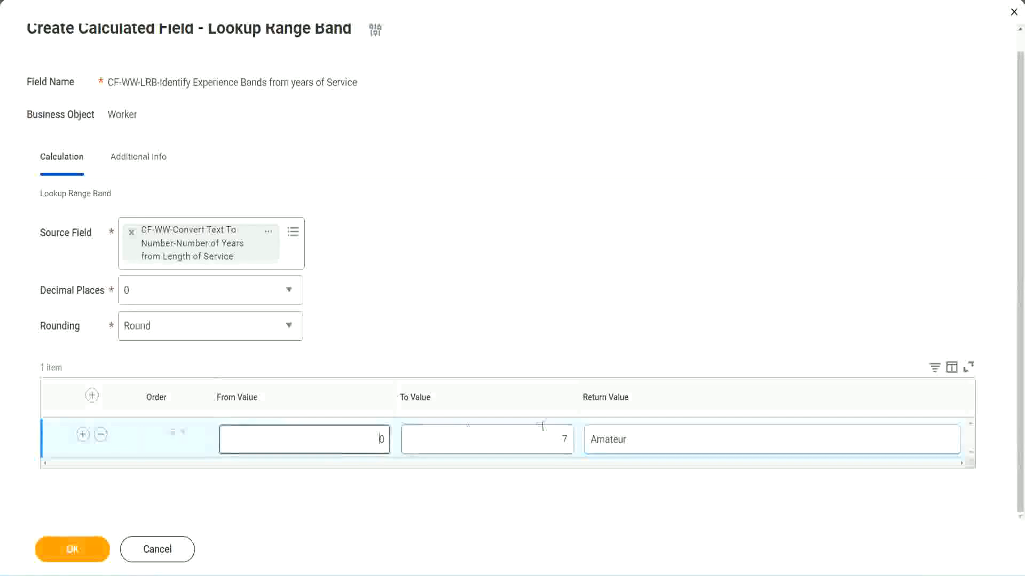
{"action": "left_click", "coordinate": [554, 432]}
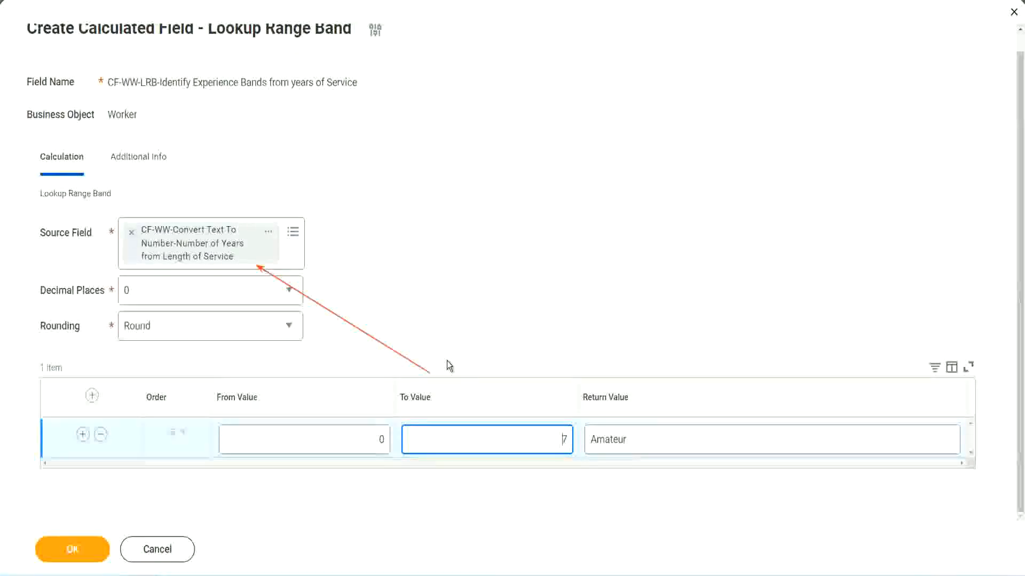
Add a second range band from 8 to 15 with the Return Value "Experienced"
{"action": "left_click", "coordinate": [83, 435]}
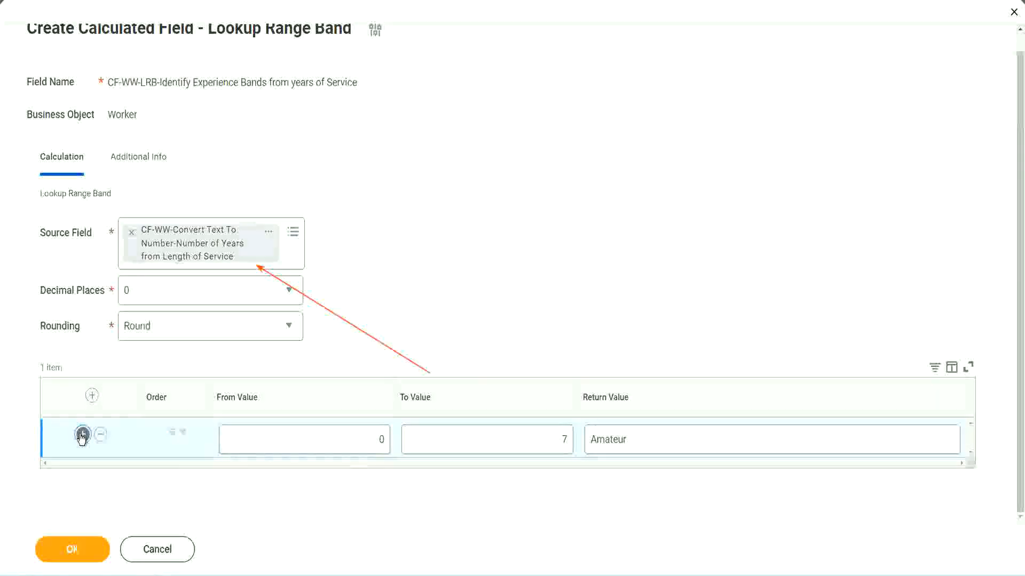
{"action": "double_click", "coordinate": [380, 479]}
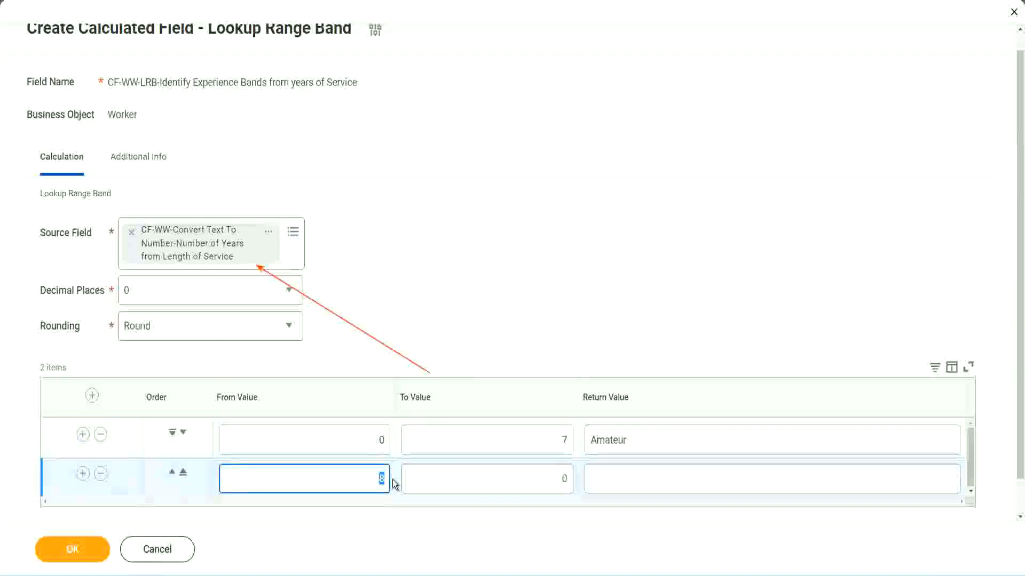
{"action": "left_click", "coordinate": [367, 440]}
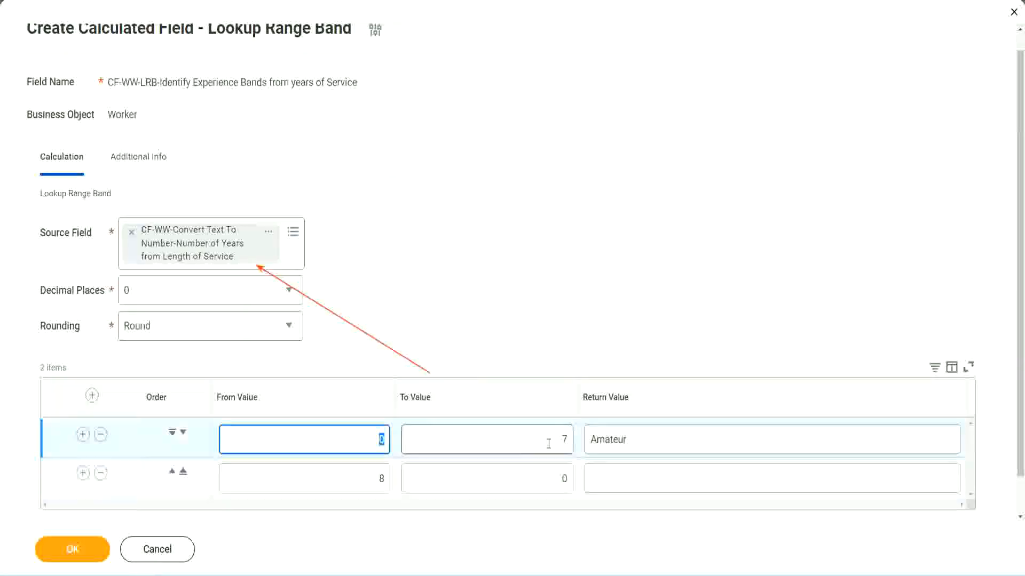
{"action": "left_click", "coordinate": [559, 440]}
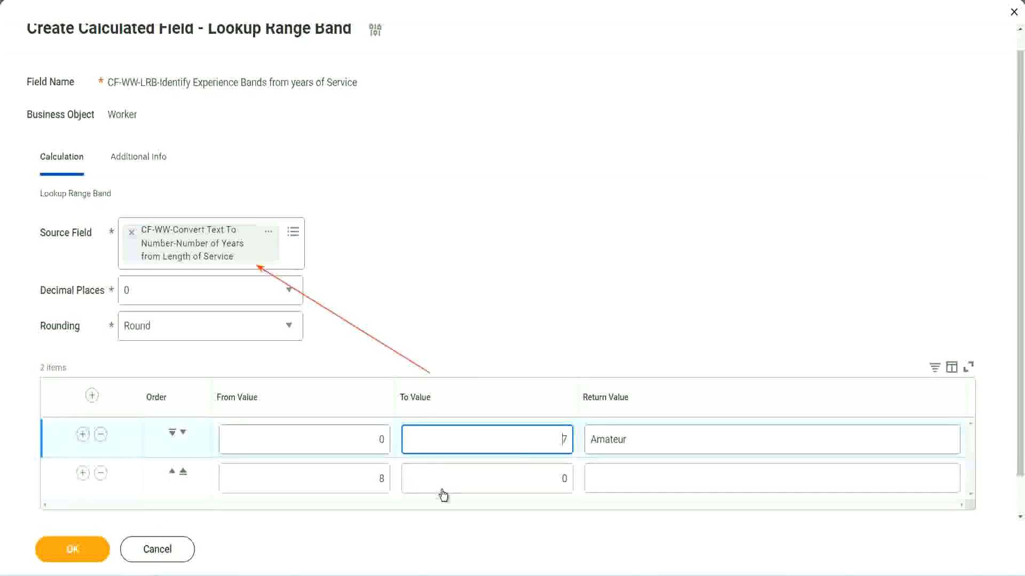
{"action": "double_click", "coordinate": [379, 478]}
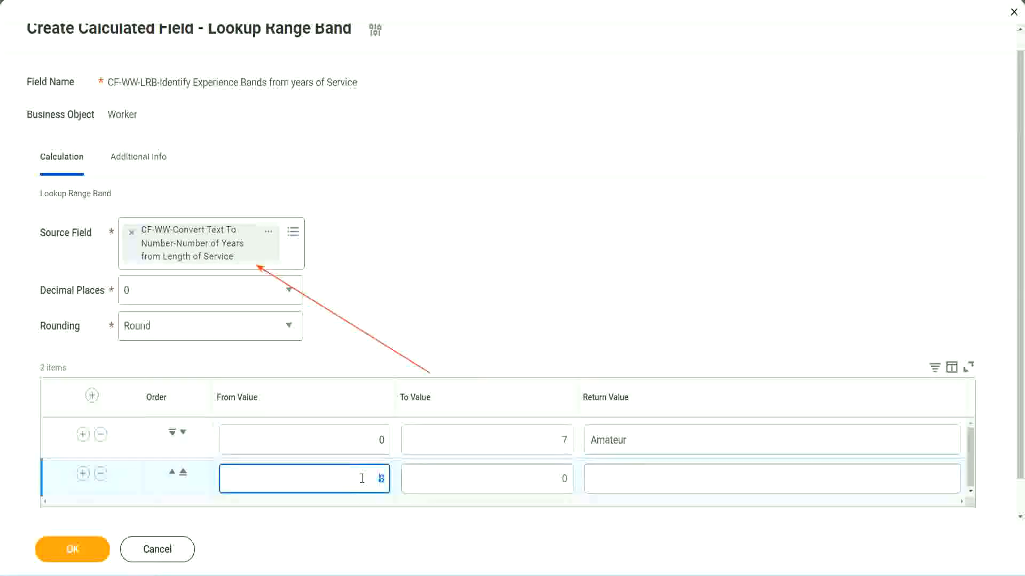
{"action": "left_click", "coordinate": [362, 479]}
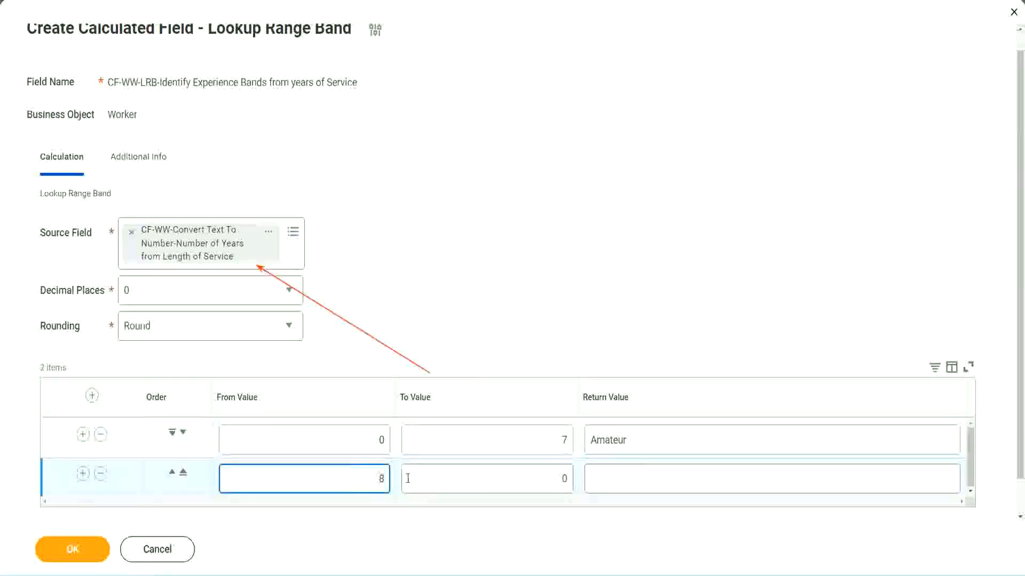
{"action": "left_click", "coordinate": [558, 481]}
{"action": "key", "text": "Delete"}
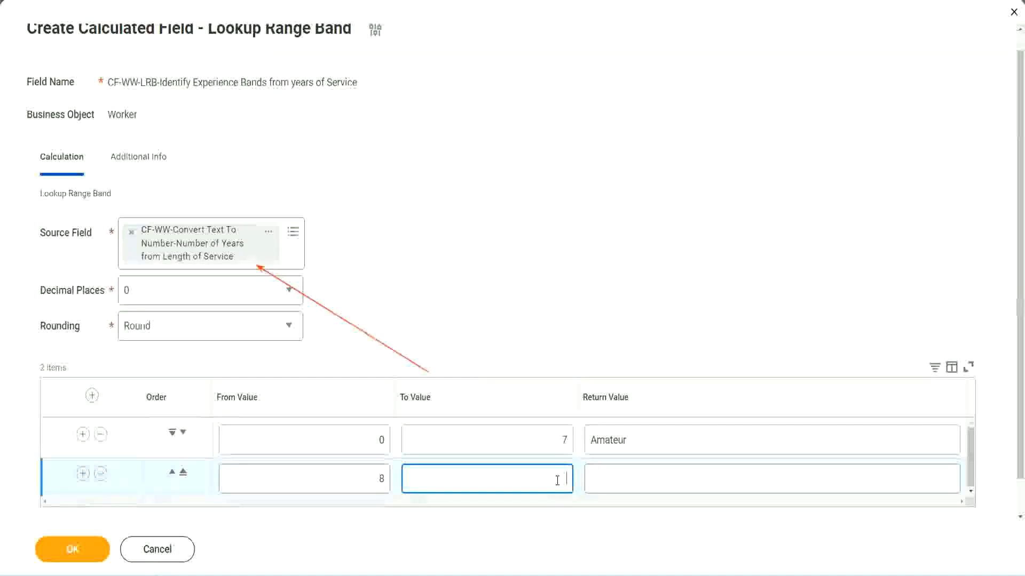
{"action": "type", "text": "15"}
{"action": "left_click", "coordinate": [632, 476]}
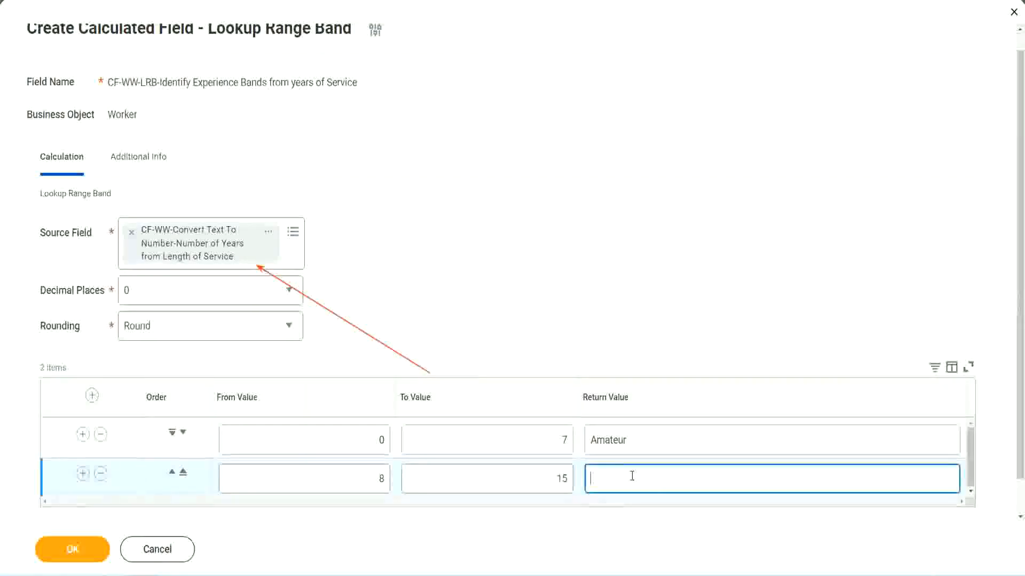
{"action": "type", "text": "Experienced"}
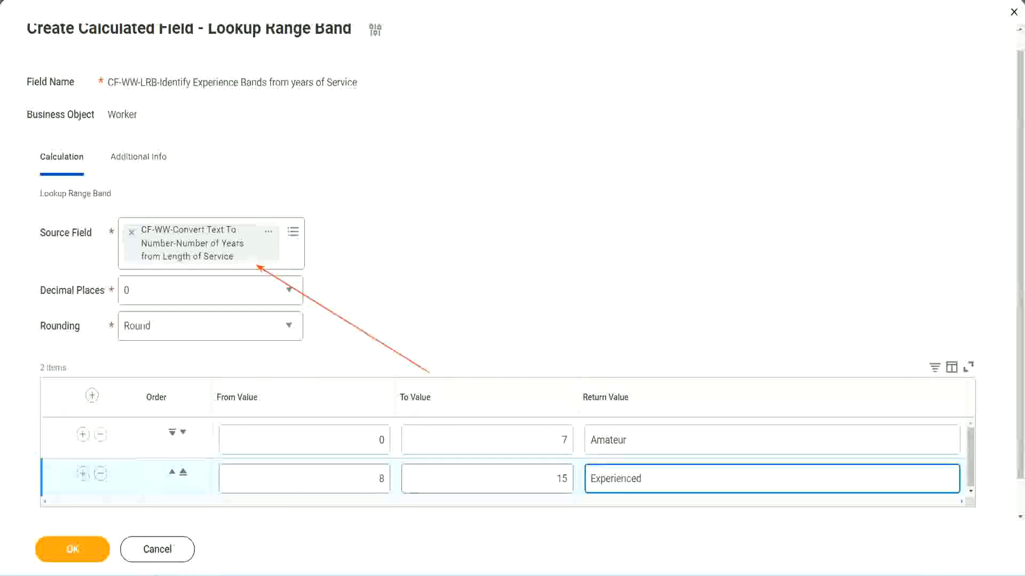
Add a third range band from 16 to 30 with the Return Value "Senior"
{"action": "left_click", "coordinate": [81, 474]}
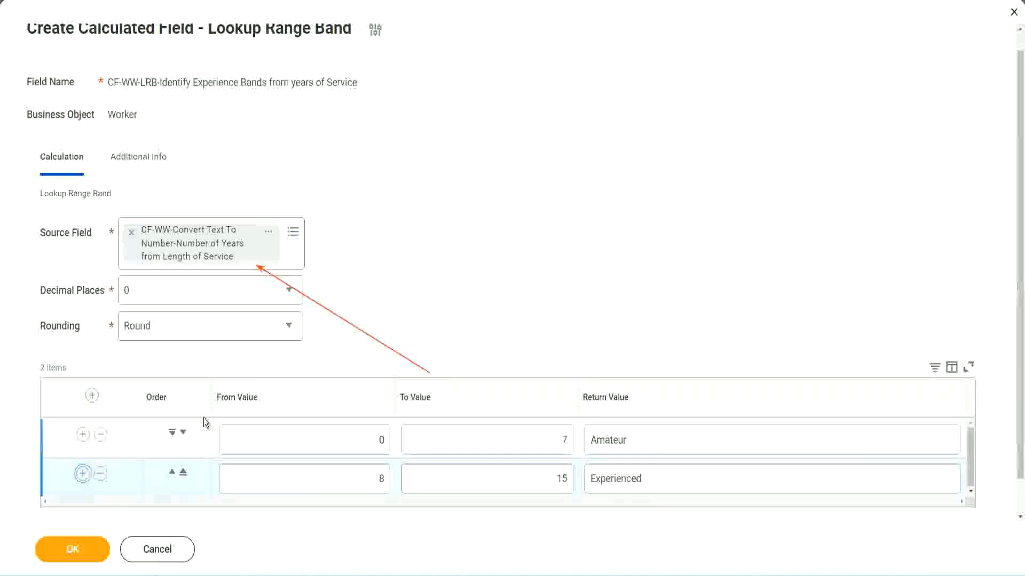
{"action": "scroll", "coordinate": [306, 330], "scroll_direction": "down", "scroll_amount": 2}
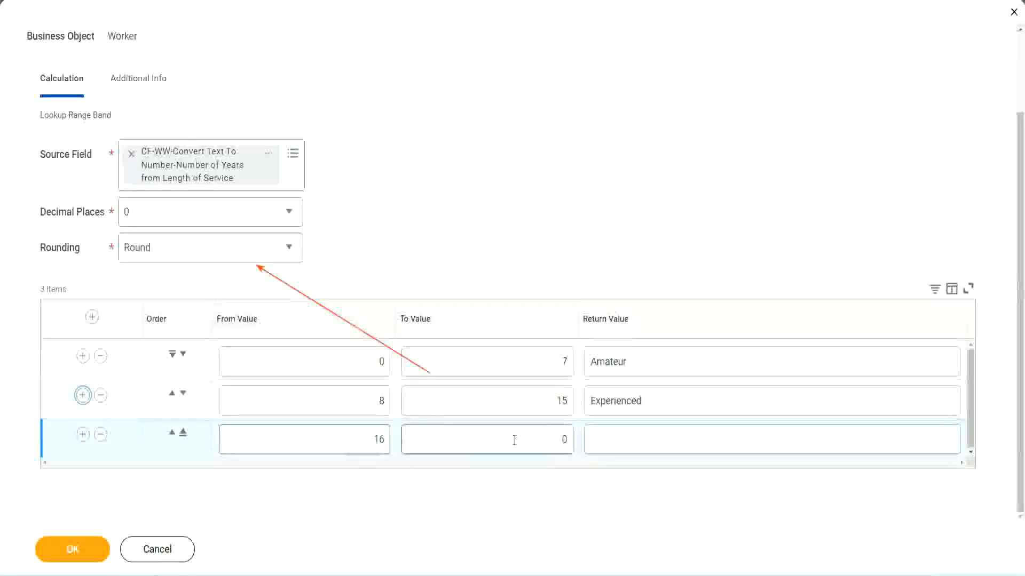
{"action": "left_click", "coordinate": [544, 438]}
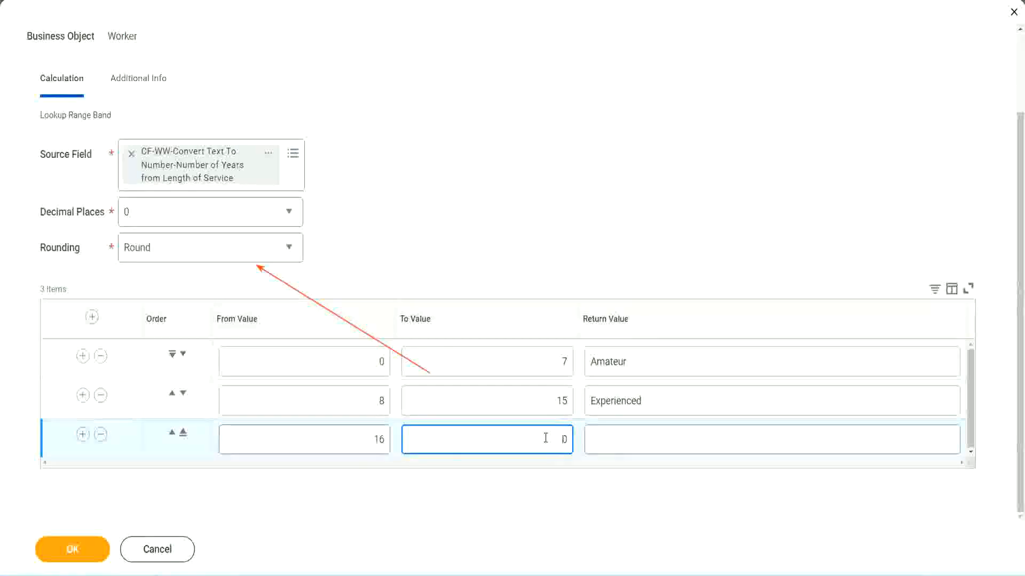
{"action": "type", "text": "3"}
{"action": "key", "text": "Tab"}
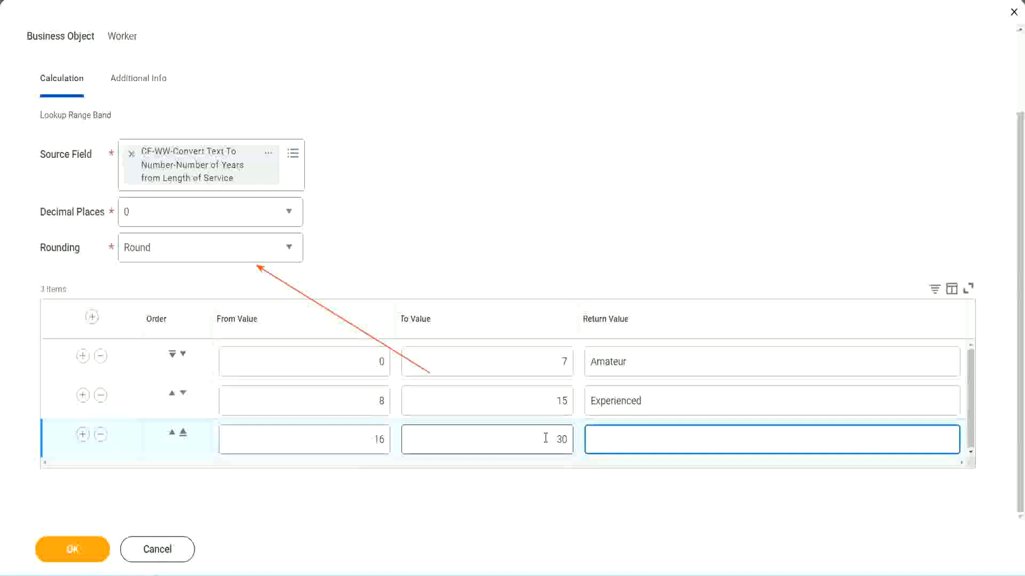
{"action": "type", "text": "L"}
{"action": "type", "text": "Senior"}
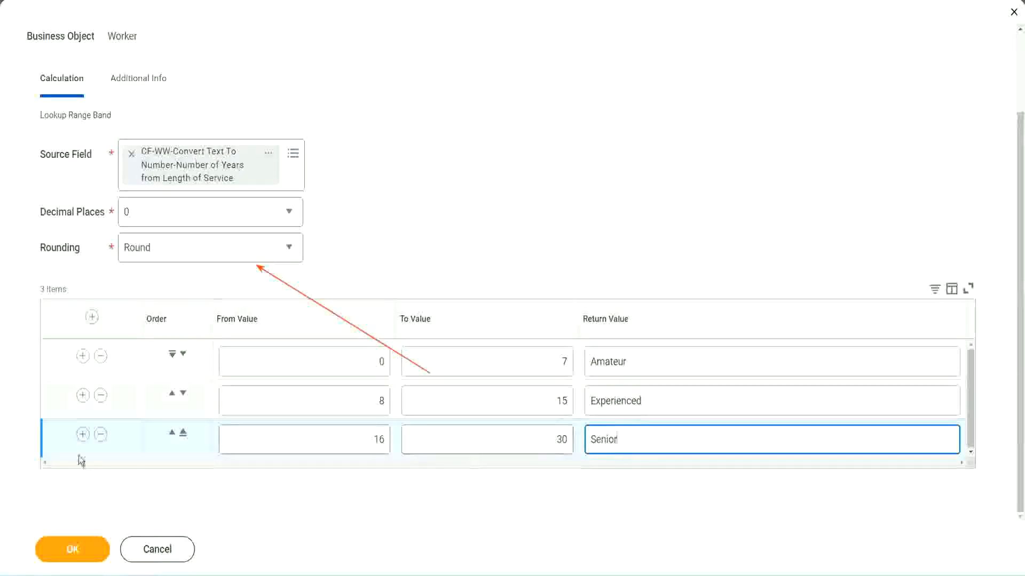
Add a fourth range band from 31 to 1000 with the Return Value "Legend"
{"action": "left_click", "coordinate": [82, 434]}
{"action": "scroll", "coordinate": [235, 416], "scroll_direction": "down", "scroll_amount": 1}
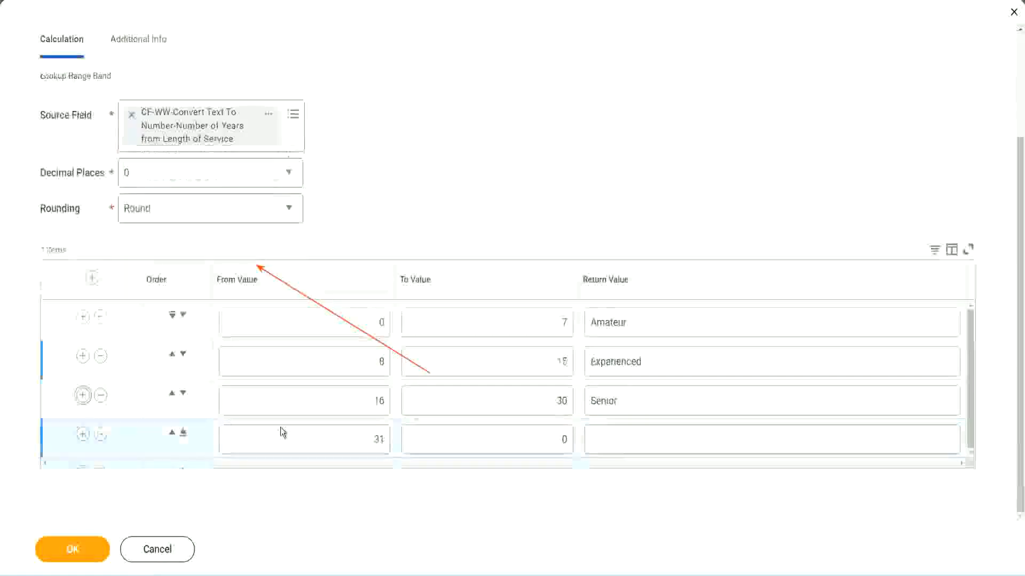
{"action": "left_click", "coordinate": [337, 433]}
{"action": "left_click_drag", "start_coordinate": [337, 432], "coordinate": [394, 439]}
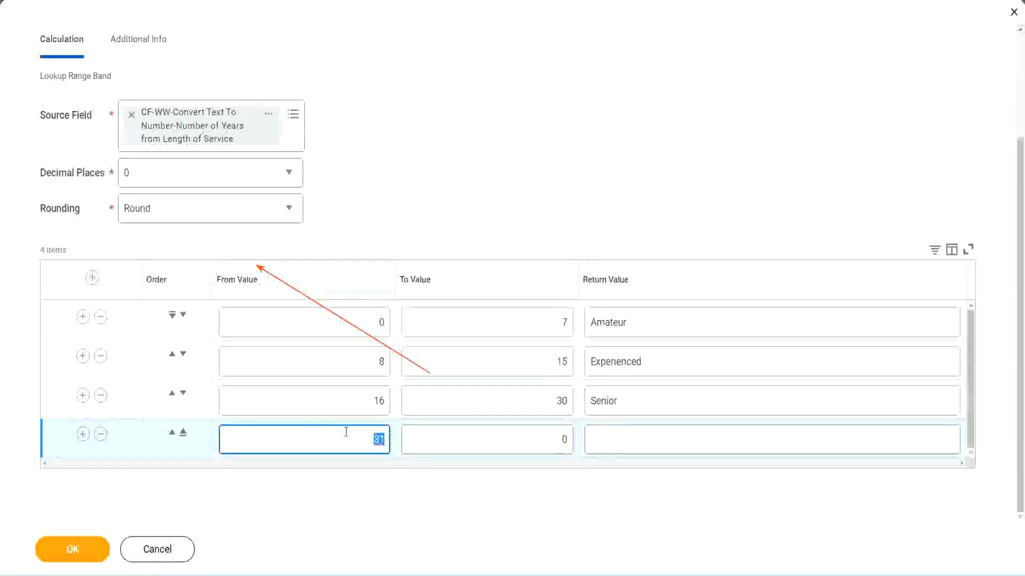
{"action": "left_click", "coordinate": [551, 439]}
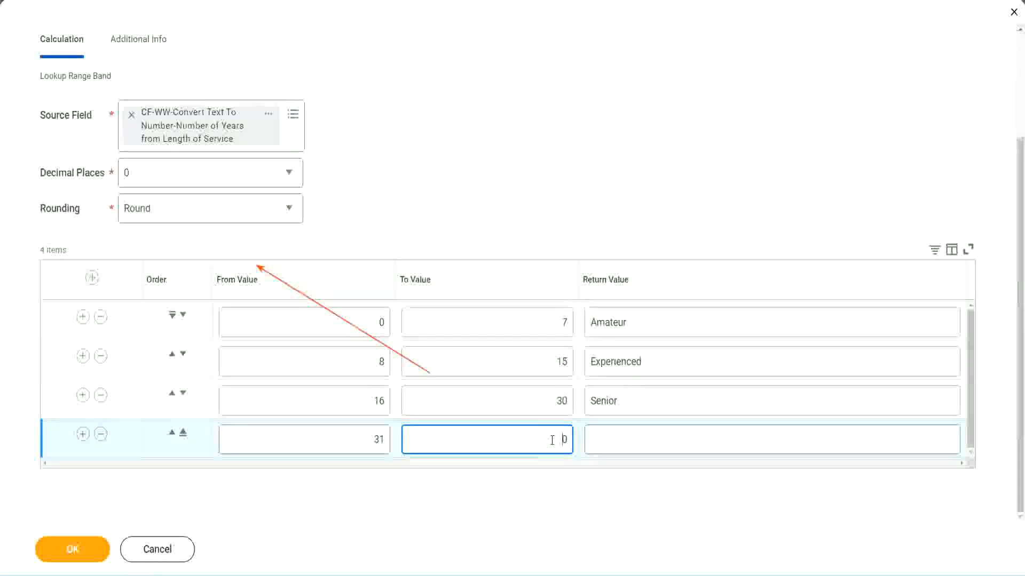
{"action": "type", "text": "1000"}
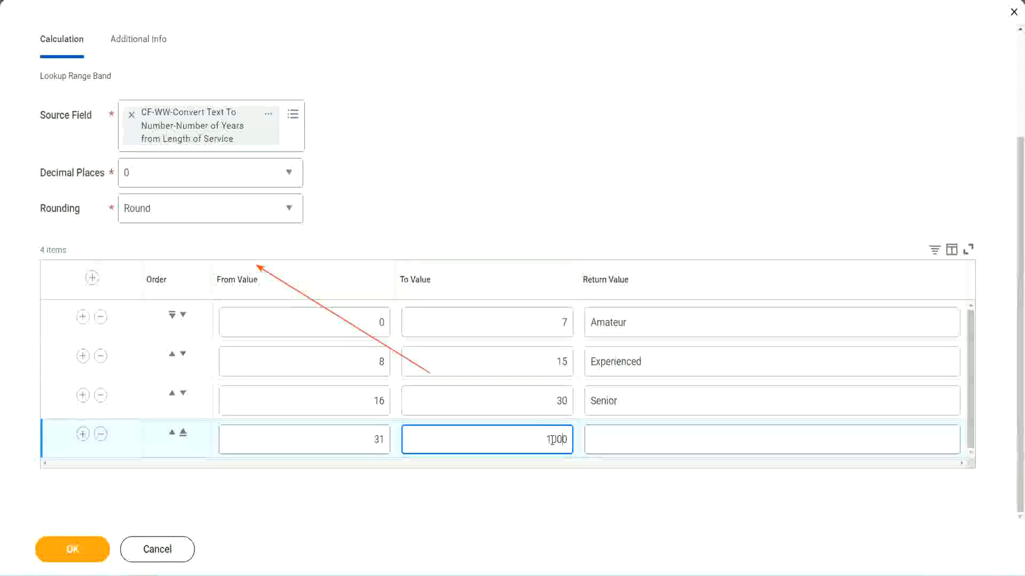
{"action": "left_click_drag", "start_coordinate": [532, 435], "coordinate": [594, 435]}
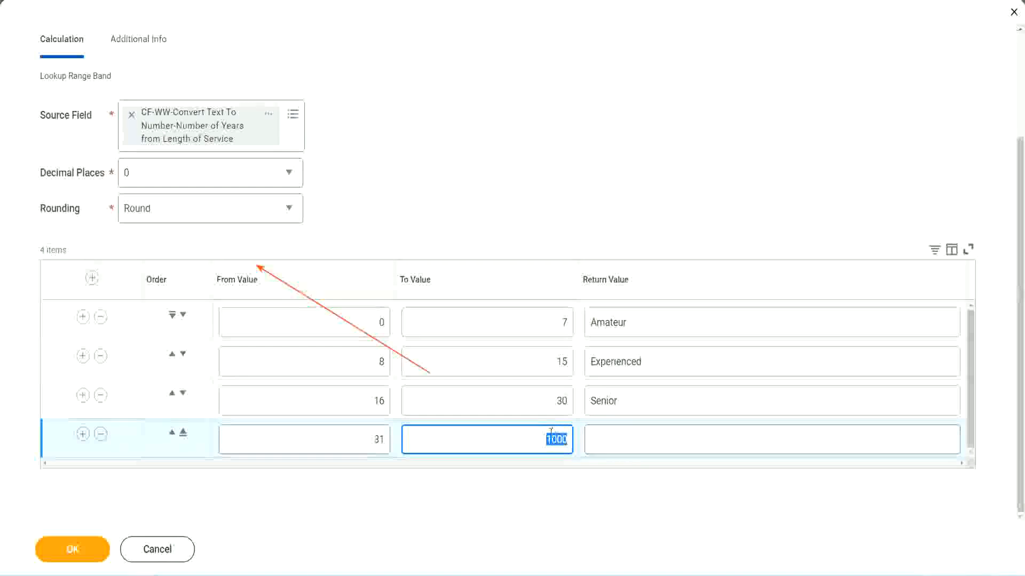
{"action": "left_click_drag", "start_coordinate": [537, 437], "coordinate": [575, 436]}
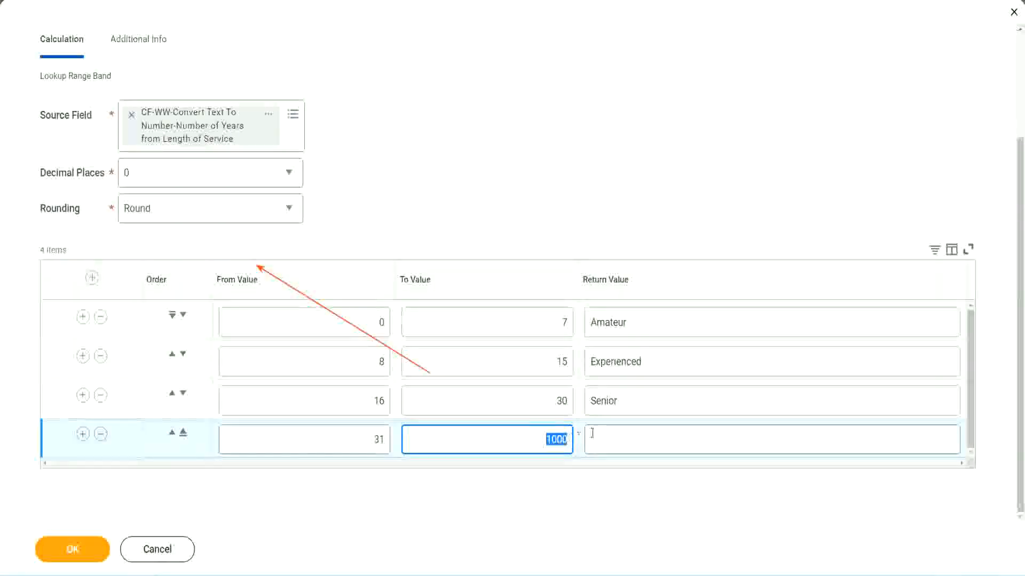
{"action": "left_click", "coordinate": [639, 440]}
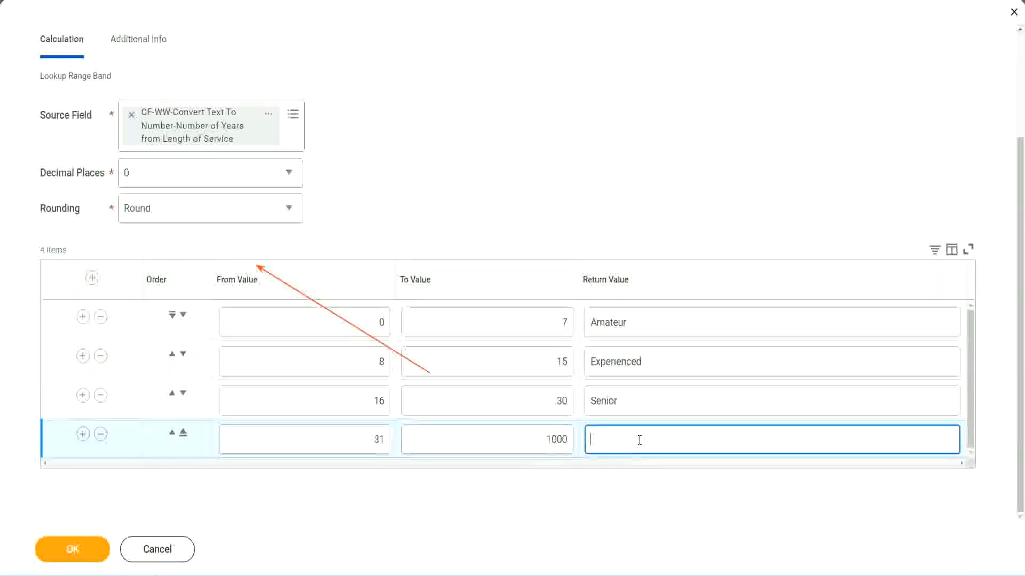
{"action": "type", "text": "Legend"}
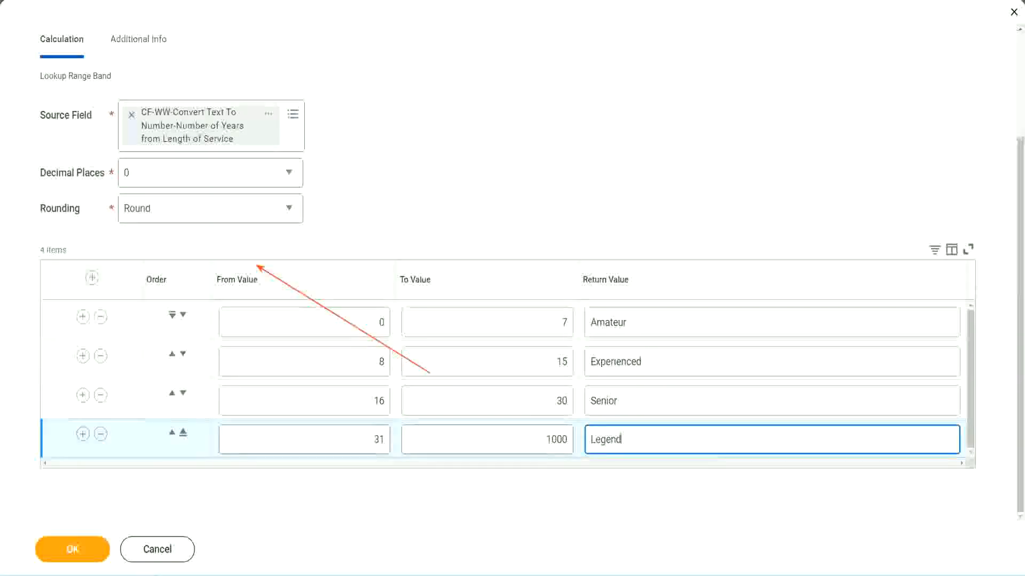
Review the From, To and Return Values of the range bands in the lookup table
{"action": "left_click", "coordinate": [478, 179]}
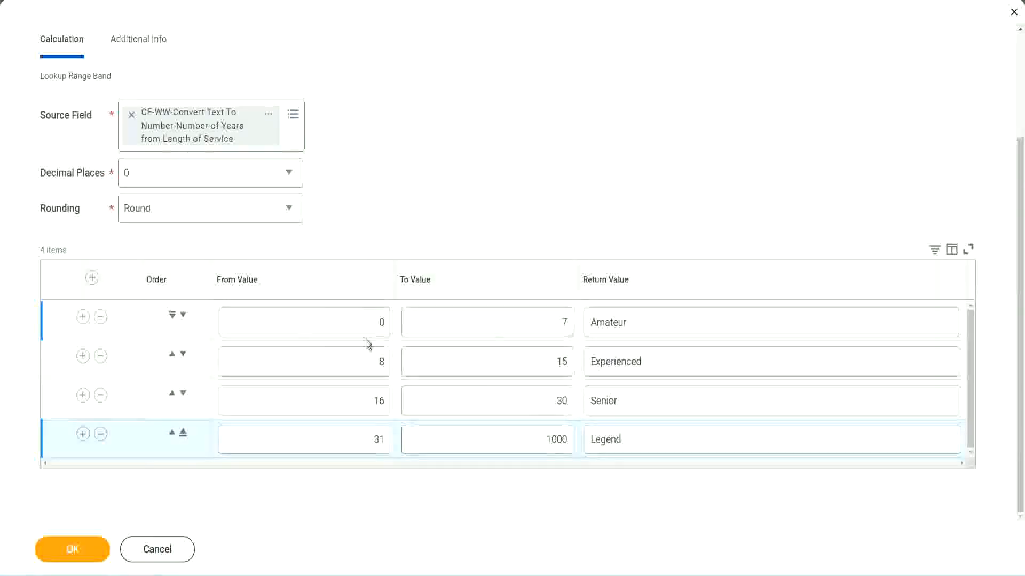
{"action": "double_click", "coordinate": [666, 317]}
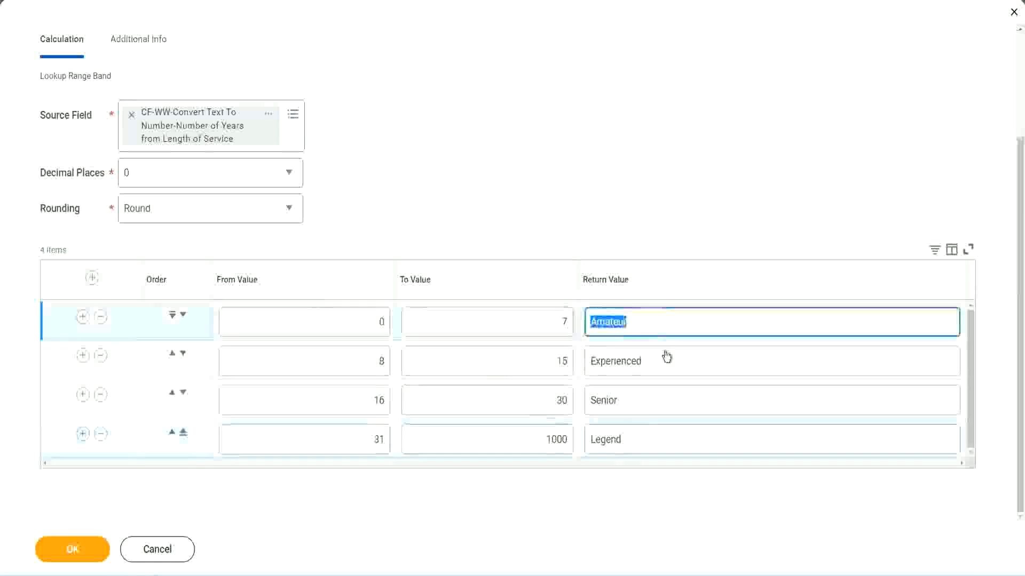
{"action": "double_click", "coordinate": [662, 366]}
{"action": "double_click", "coordinate": [648, 408]}
{"action": "double_click", "coordinate": [646, 440]}
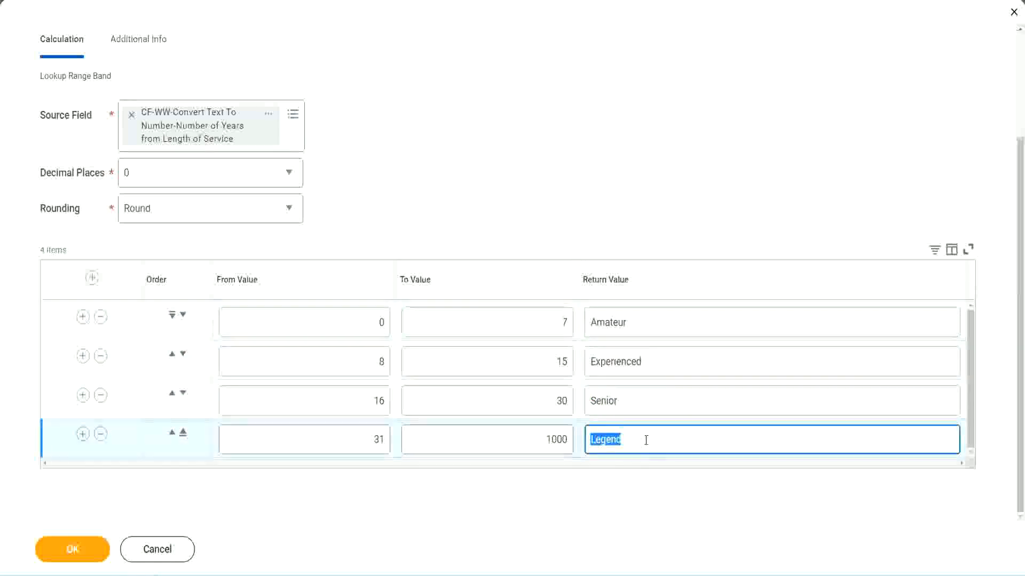
{"action": "double_click", "coordinate": [331, 324]}
{"action": "left_click", "coordinate": [526, 315]}
{"action": "left_click", "coordinate": [671, 328]}
{"action": "left_click", "coordinate": [665, 369]}
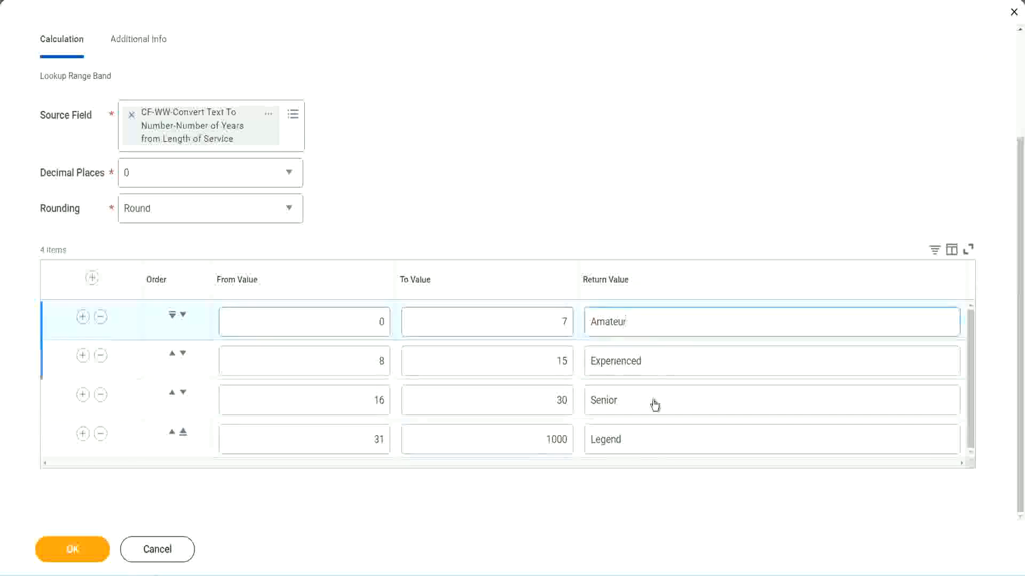
Save the Lookup Range Band calculated field and copy its name from the save confirmation page
{"action": "left_click", "coordinate": [653, 406]}
{"action": "left_click", "coordinate": [644, 435]}
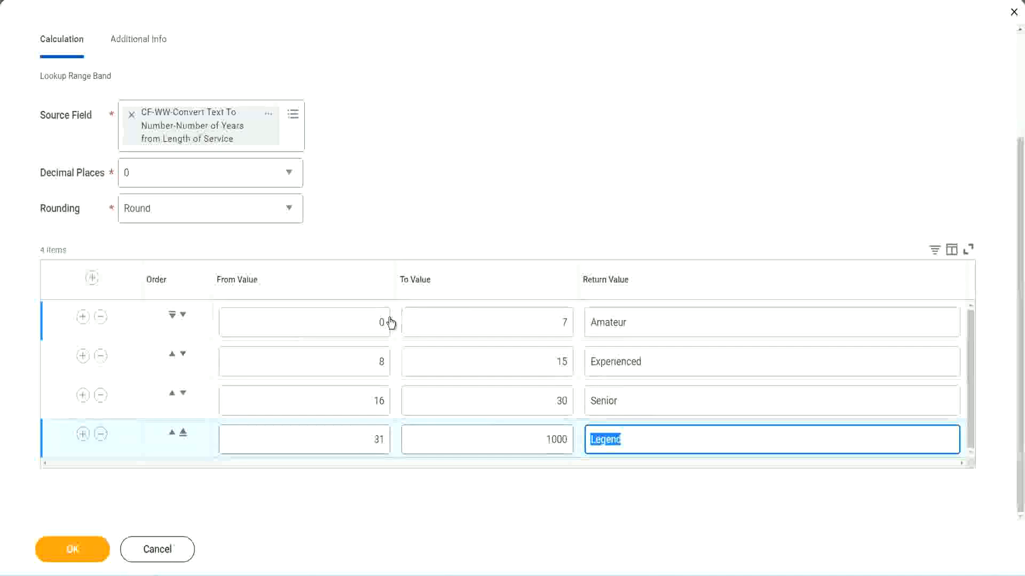
{"action": "left_click", "coordinate": [486, 248]}
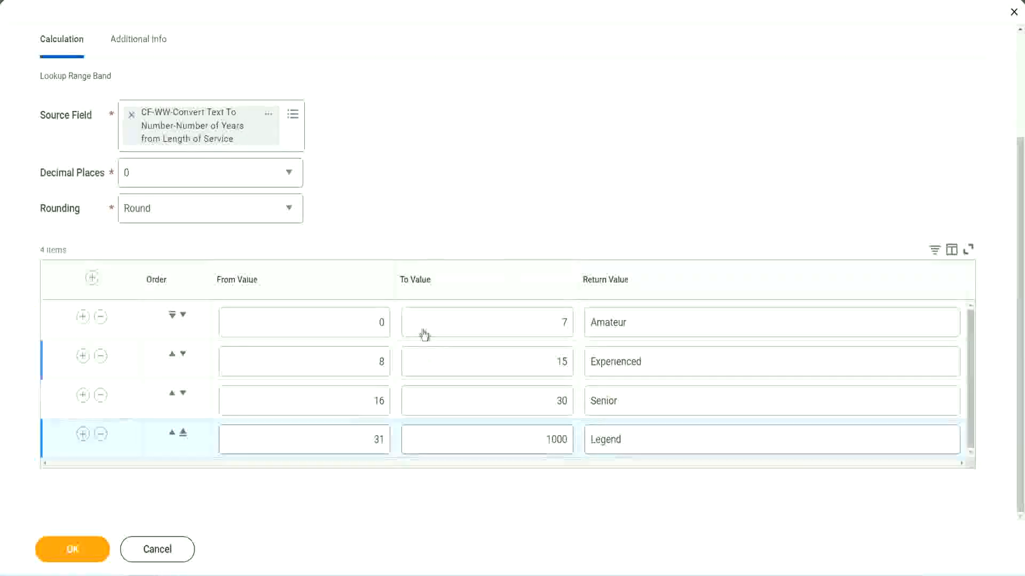
{"action": "left_click", "coordinate": [71, 548]}
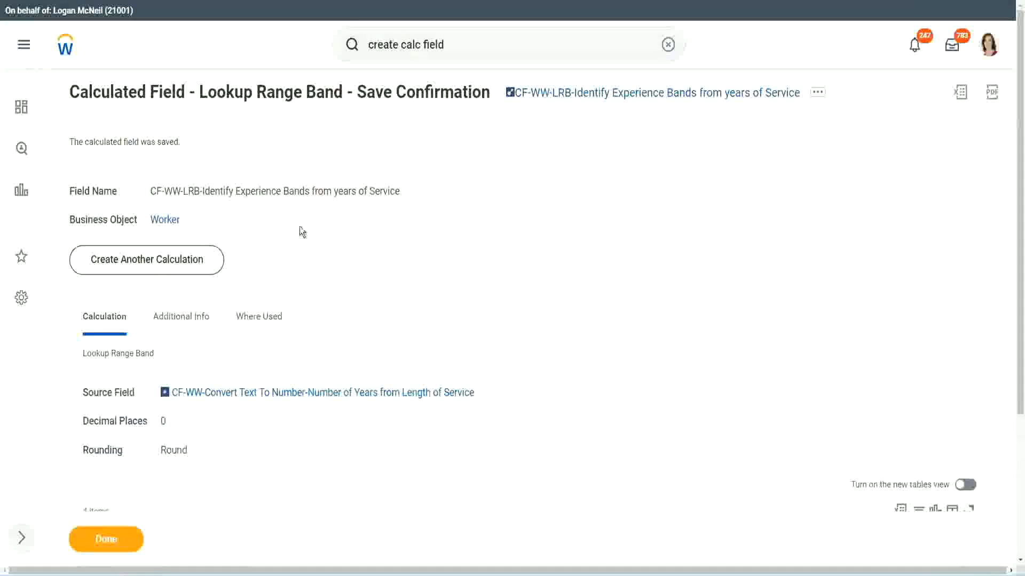
{"action": "right_click", "coordinate": [596, 98]}
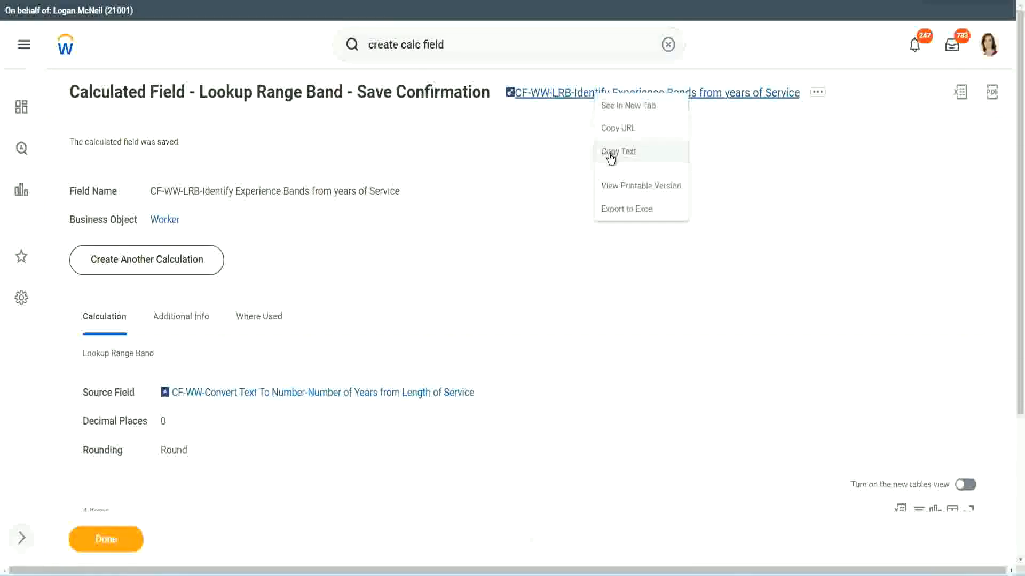
{"action": "left_click", "coordinate": [605, 153]}
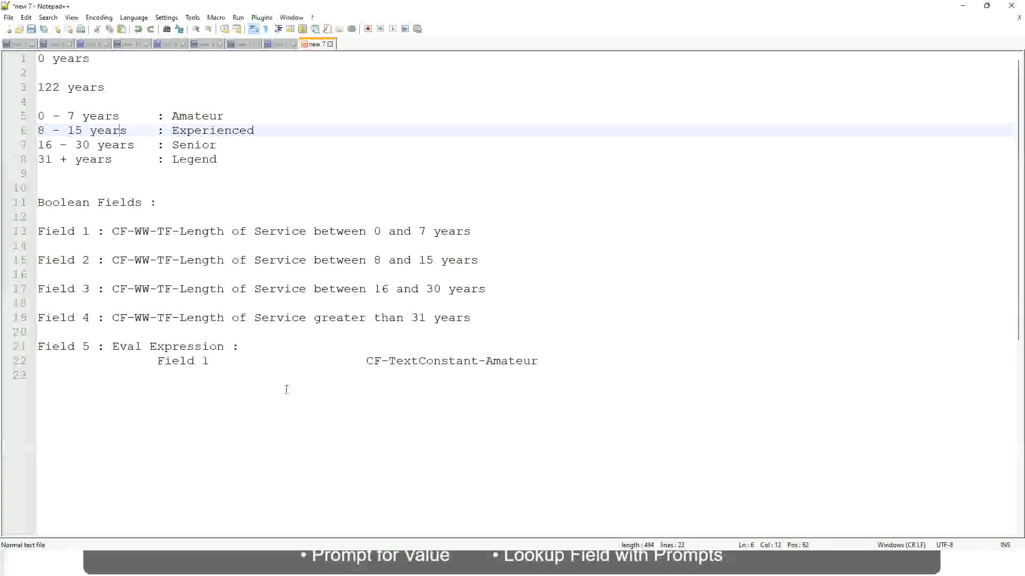
Add a line reading "10,000 USD" below the Eval Expression notes, leaving blank lines in between
{"action": "left_click", "coordinate": [286, 388]}
{"action": "key", "text": "Return"}
{"action": "key", "text": "Return"}
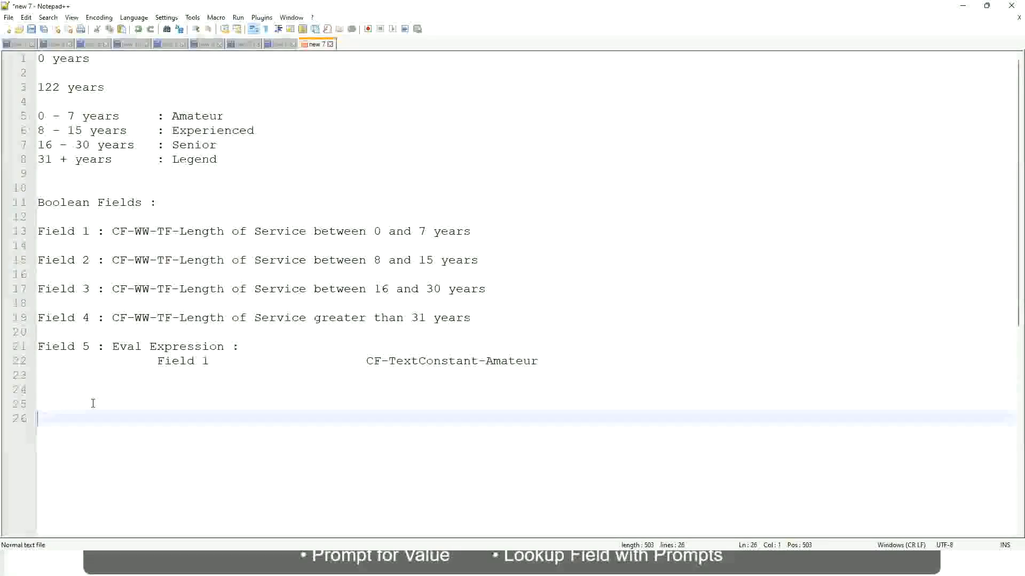
{"action": "type", "text": "10,000 USD"}
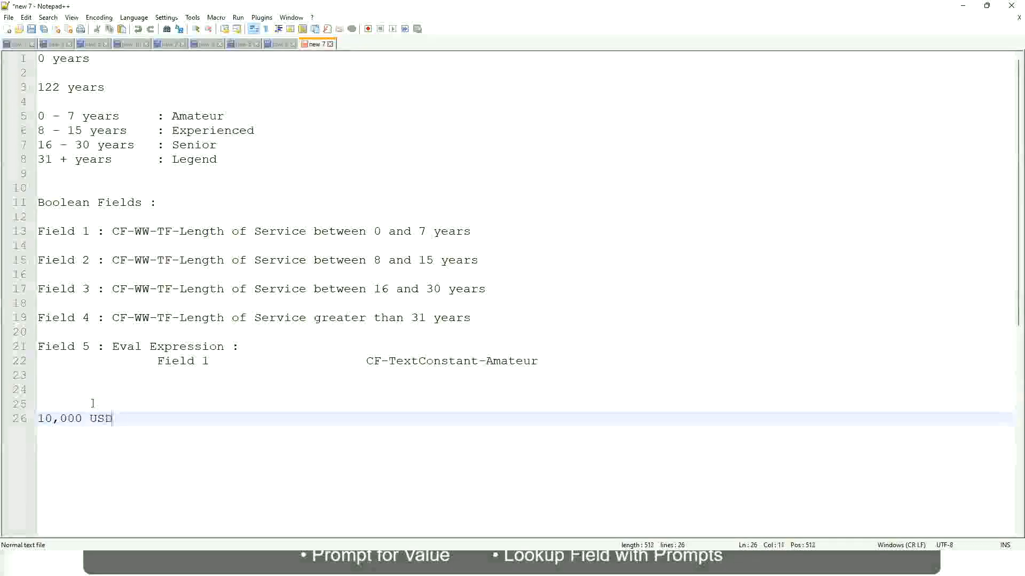
Add the upper amount "1,000,000 USD" on the same line as "10,000 USD", spaced well apart from it
{"action": "key", "text": "Tab"}
{"action": "key", "text": "Tab"}
{"action": "key", "text": "Tab"}
{"action": "key", "text": "Tab"}
{"action": "key", "text": "Tab"}
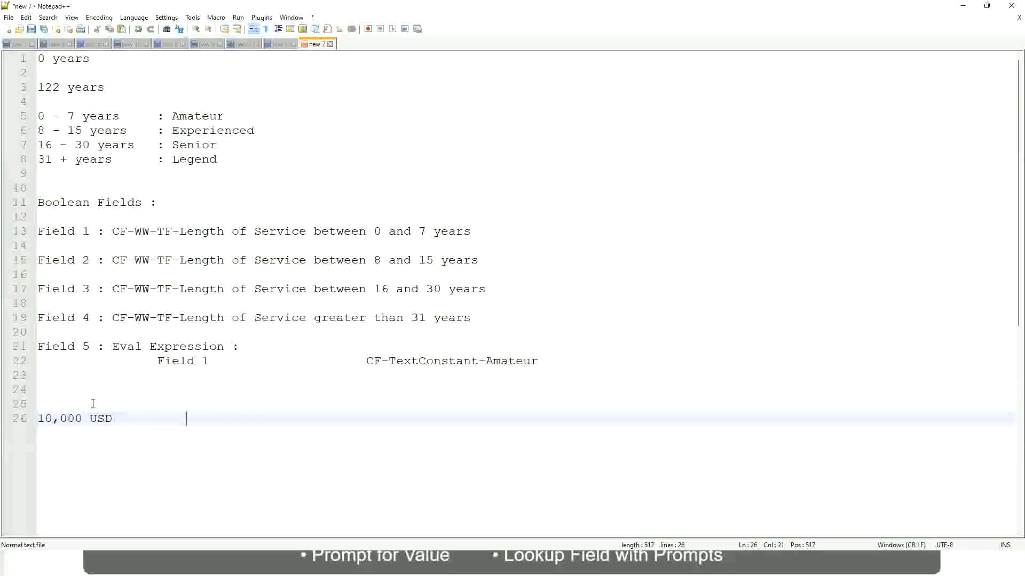
{"action": "key", "text": "Tab"}
{"action": "key", "text": "Tab"}
{"action": "type", "text": "1,000"}
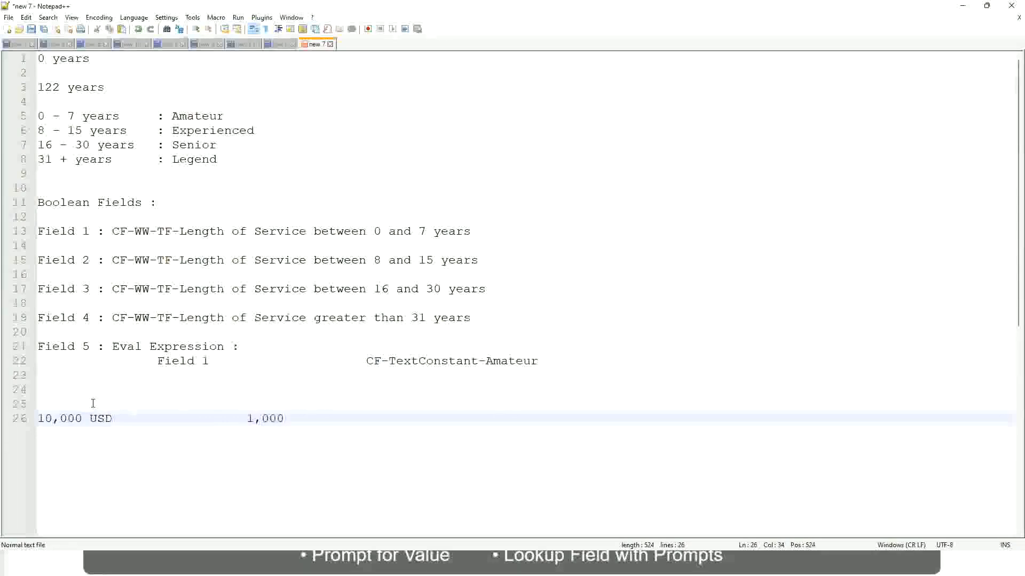
{"action": "type", "text": ",000"}
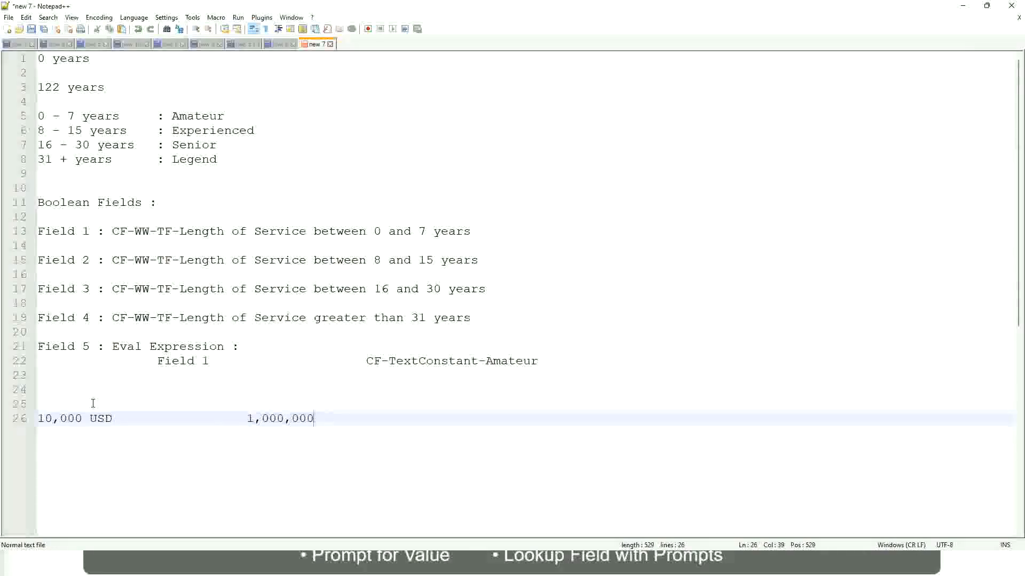
{"action": "key", "text": "Left"}
{"action": "key", "text": "Left"}
{"action": "key", "text": "Left"}
{"action": "key", "text": "Left"}
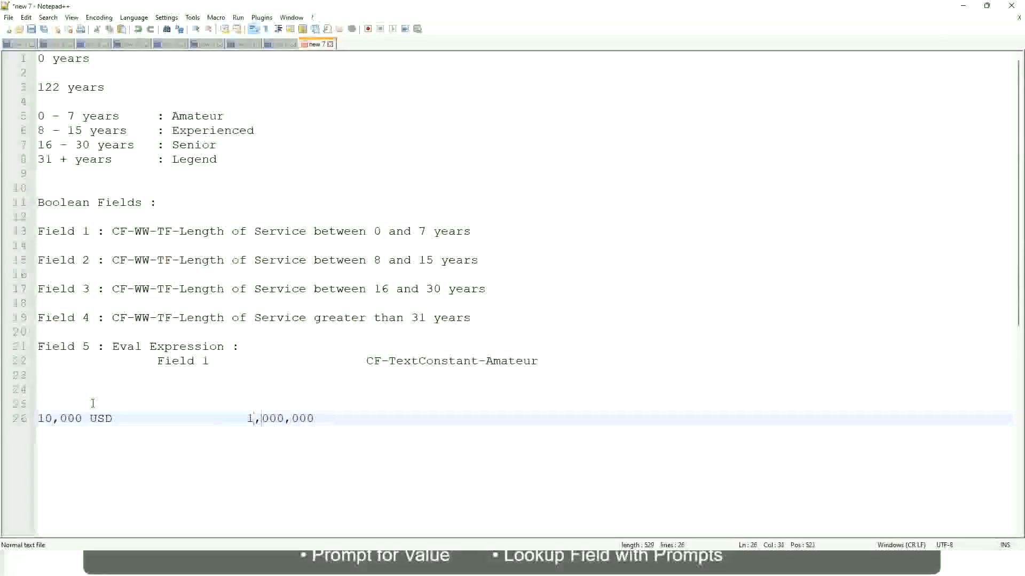
{"action": "key", "text": "Right"}
{"action": "key", "text": "Right"}
{"action": "key", "text": "Right"}
{"action": "key", "text": "Right"}
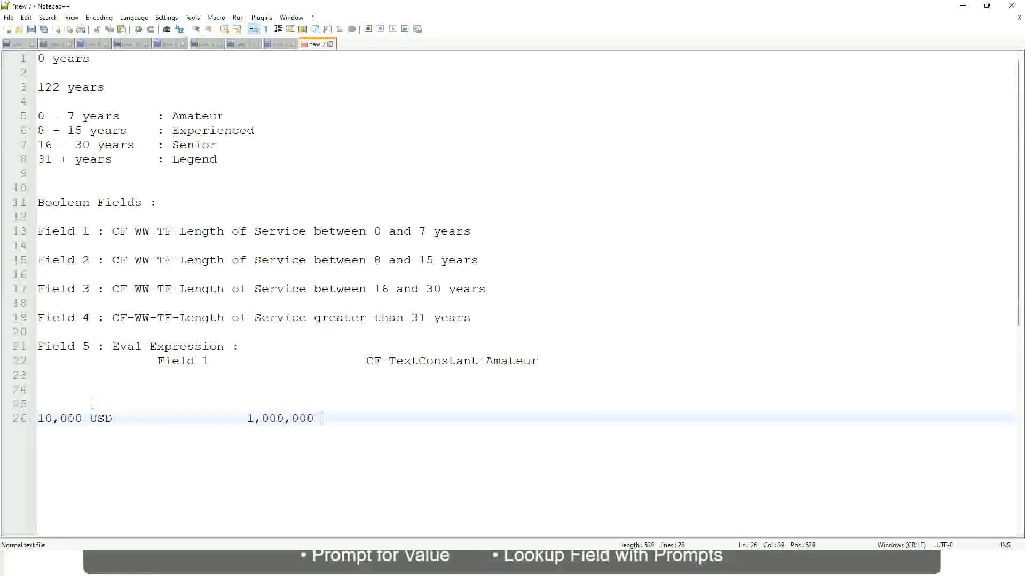
{"action": "type", "text": "USD"}
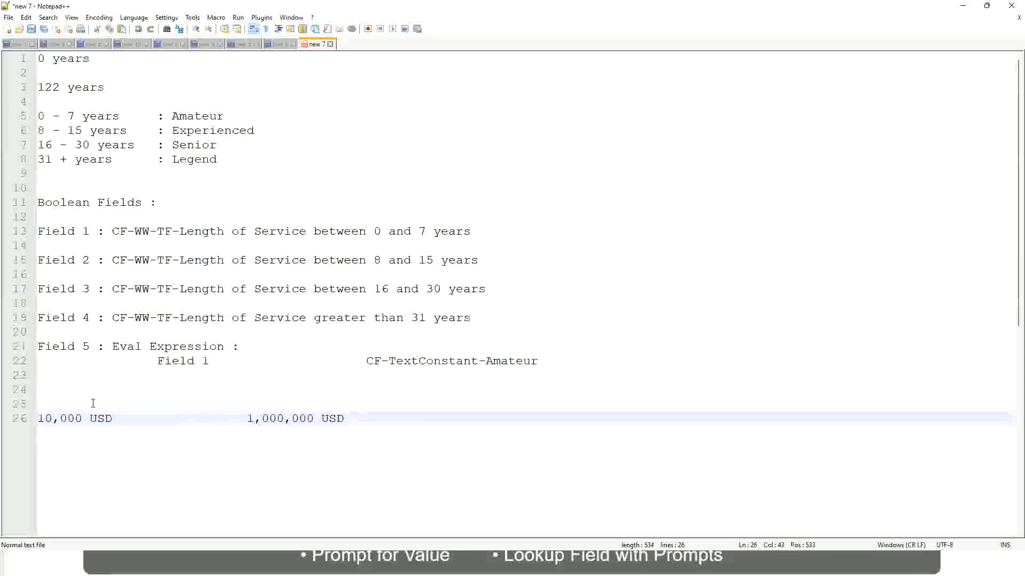
Add the first amount band "10 - 50,000 : Low" after a blank line below the USD amounts
{"action": "key", "text": "Return"}
{"action": "key", "text": "Return"}
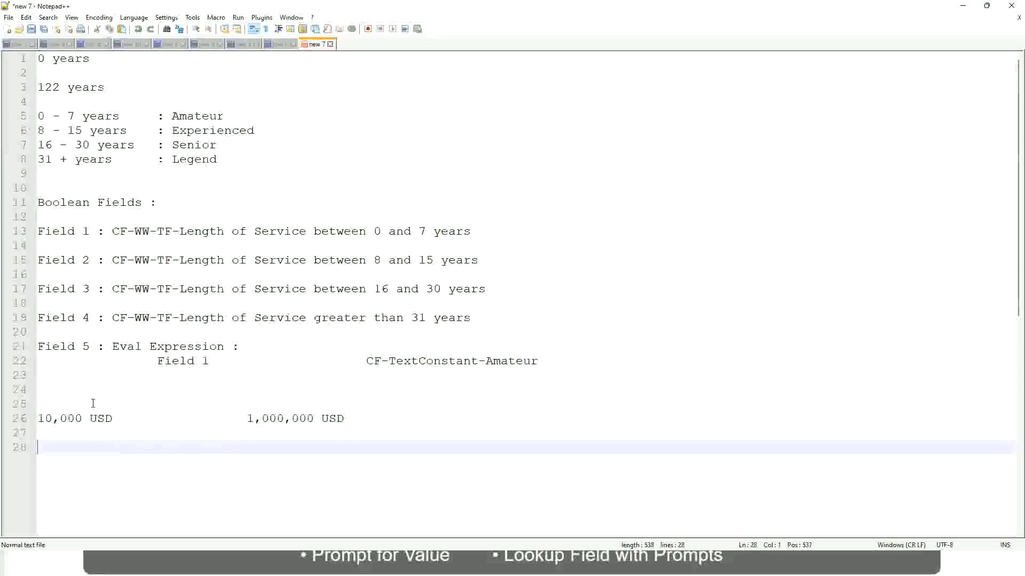
{"action": "type", "text": "10 - 50,000"}
{"action": "key", "text": "Tab"}
{"action": "key", "text": "Tab"}
{"action": "key", "text": "Tab"}
{"action": "key", "text": "Tab"}
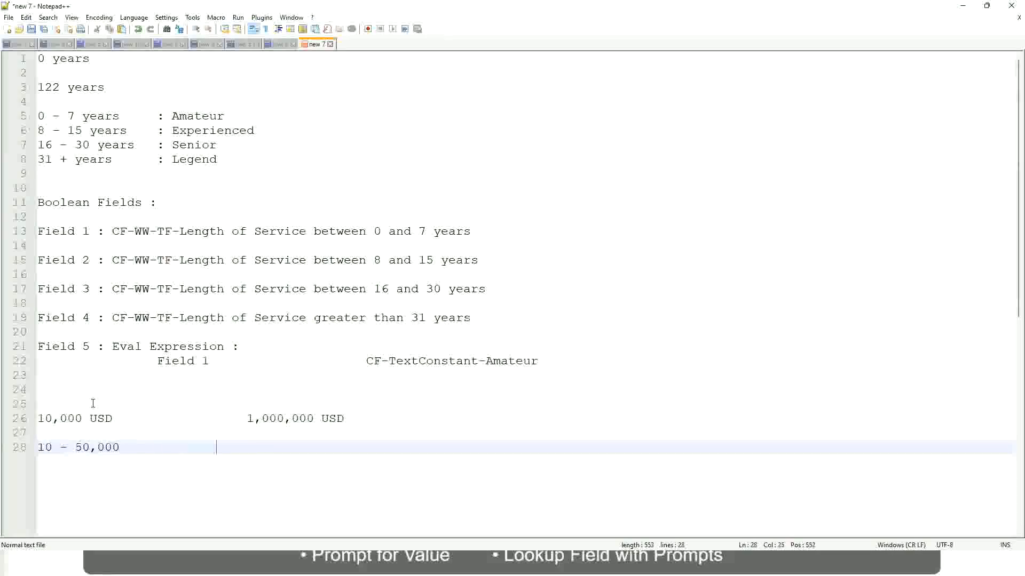
{"action": "type", "text": ": Low"}
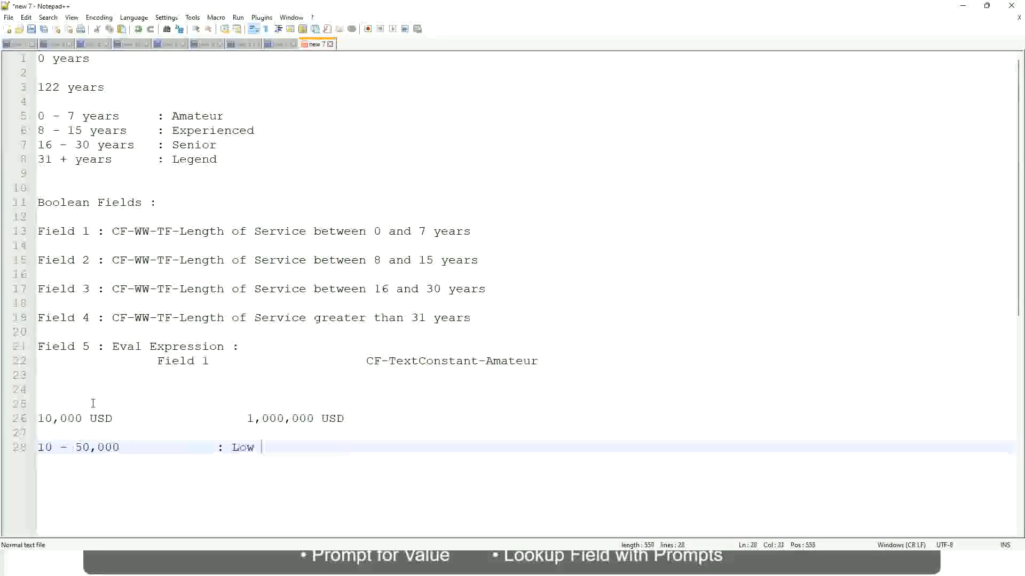
Add the second amount band "50,001 - 150,000 : Medium" directly below the Low band
{"action": "key", "text": "Return"}
{"action": "key", "text": "Return"}
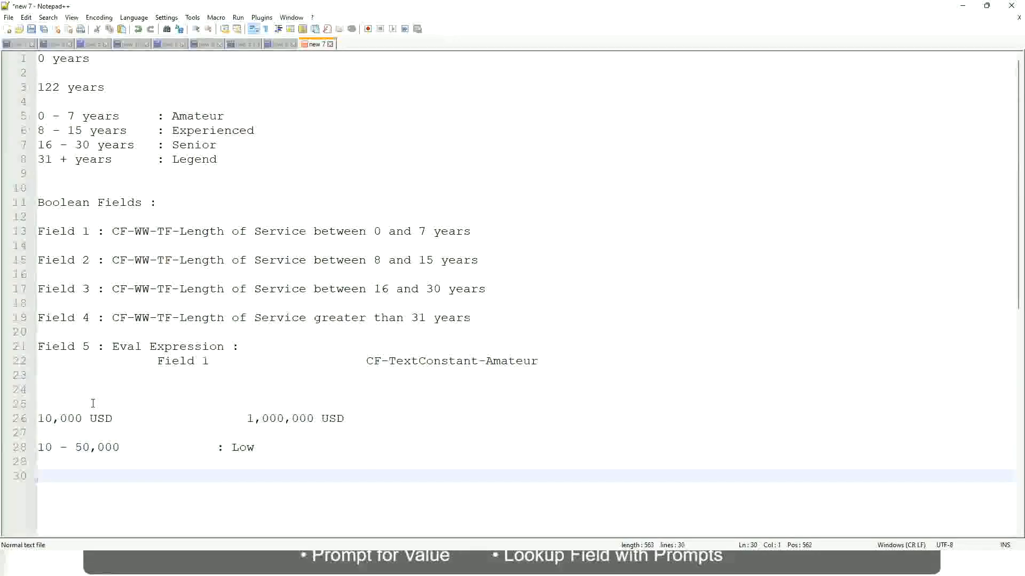
{"action": "key", "text": "Up"}
{"action": "type", "text": "5"}
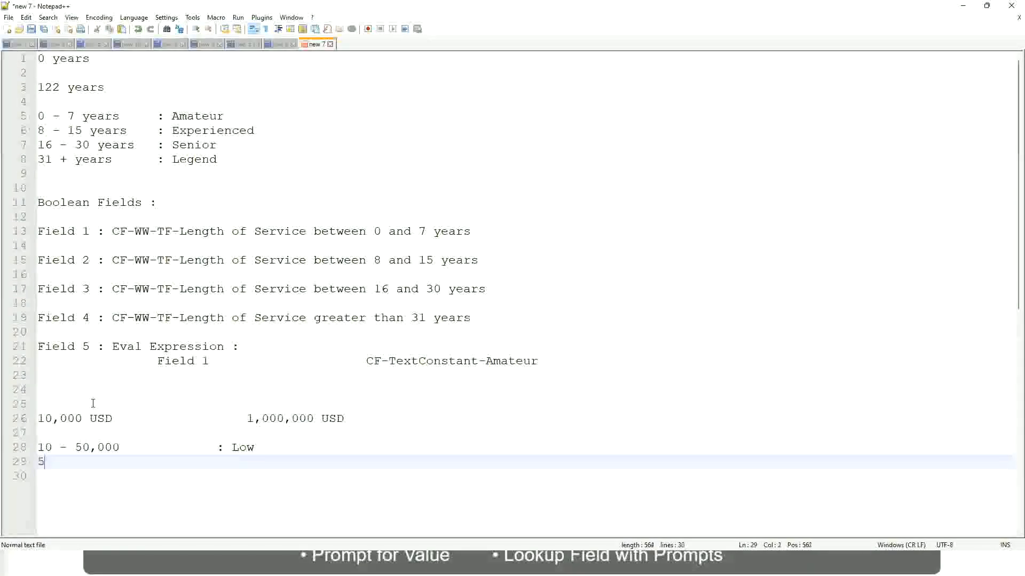
{"action": "type", "text": "0,001 "}
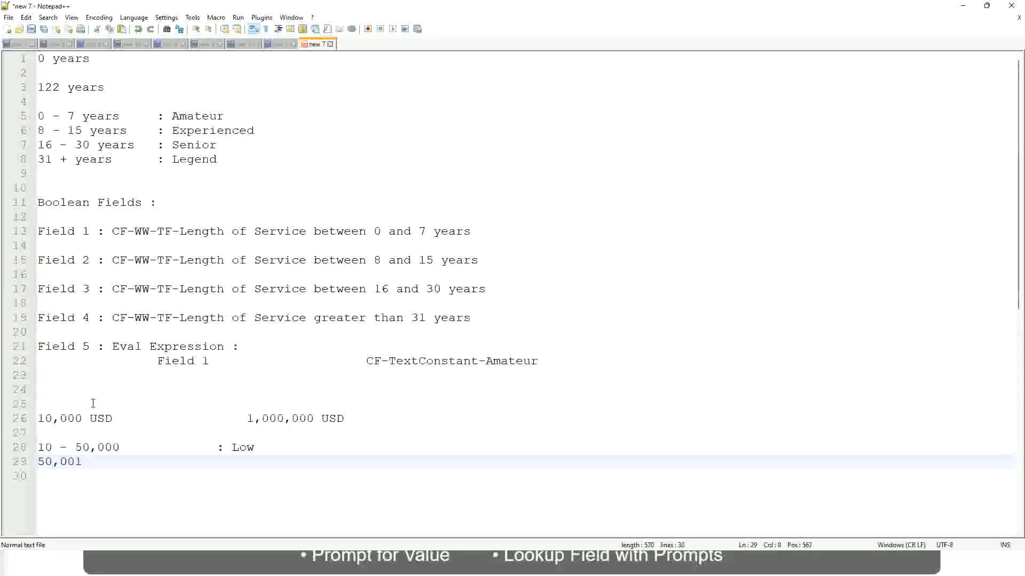
{"action": "type", "text": "- 150,000"}
{"action": "key", "text": "Tab"}
{"action": "key", "text": "Tab"}
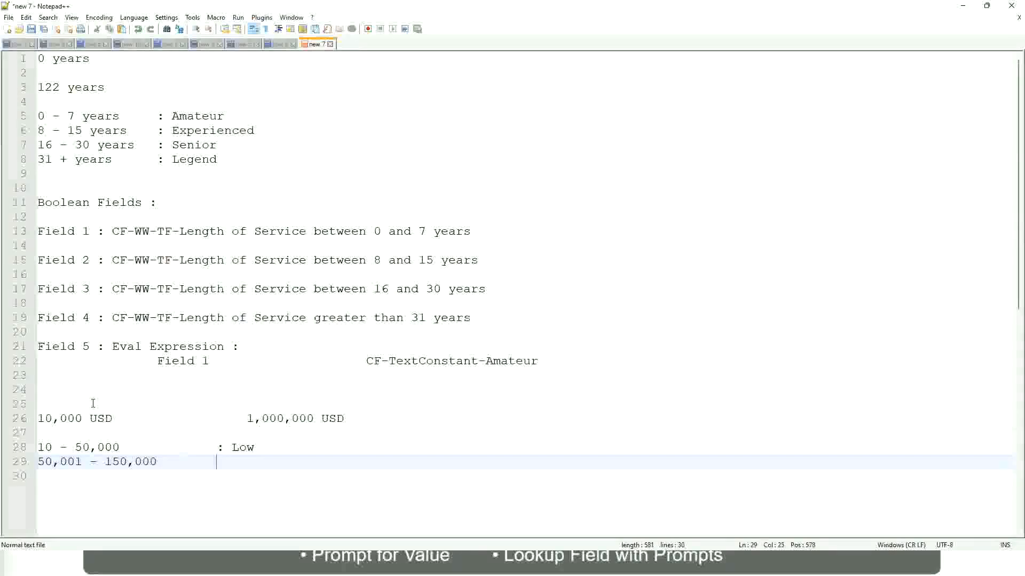
{"action": "type", "text": ": Medium"}
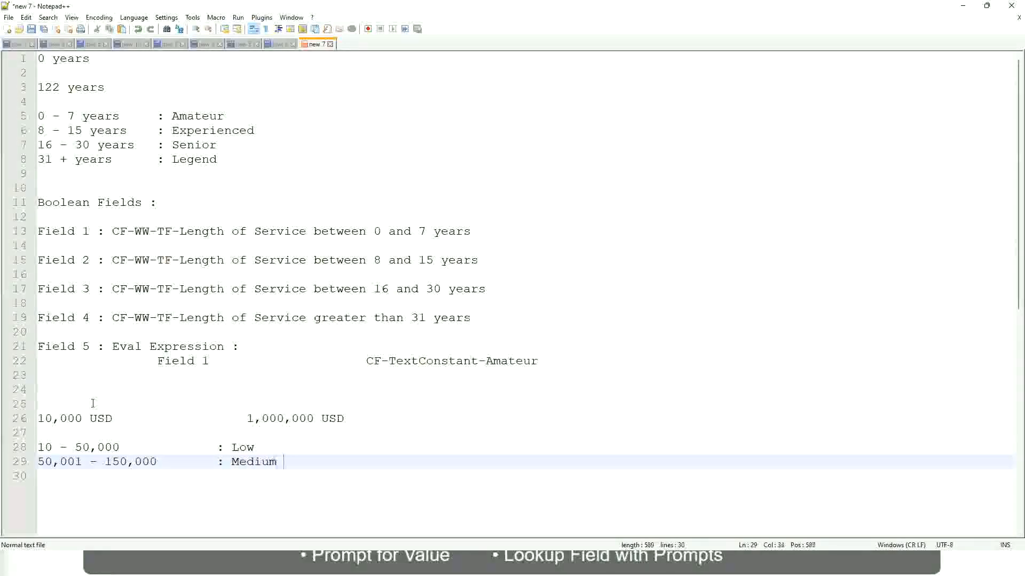
Add the third amount band "> 150,000 : High" directly below the Medium band
{"action": "key", "text": "Return"}
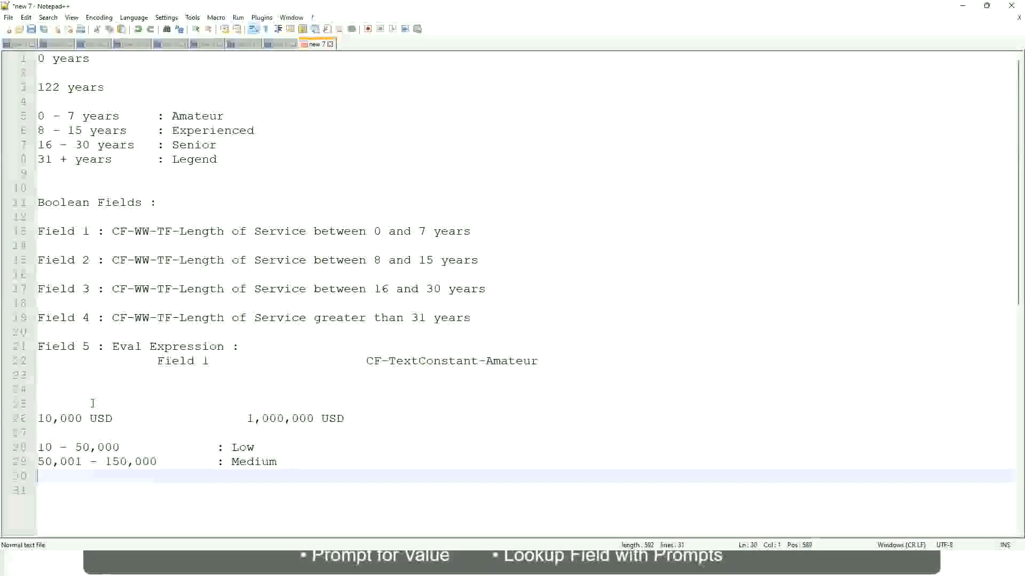
{"action": "type", "text": "> 1"}
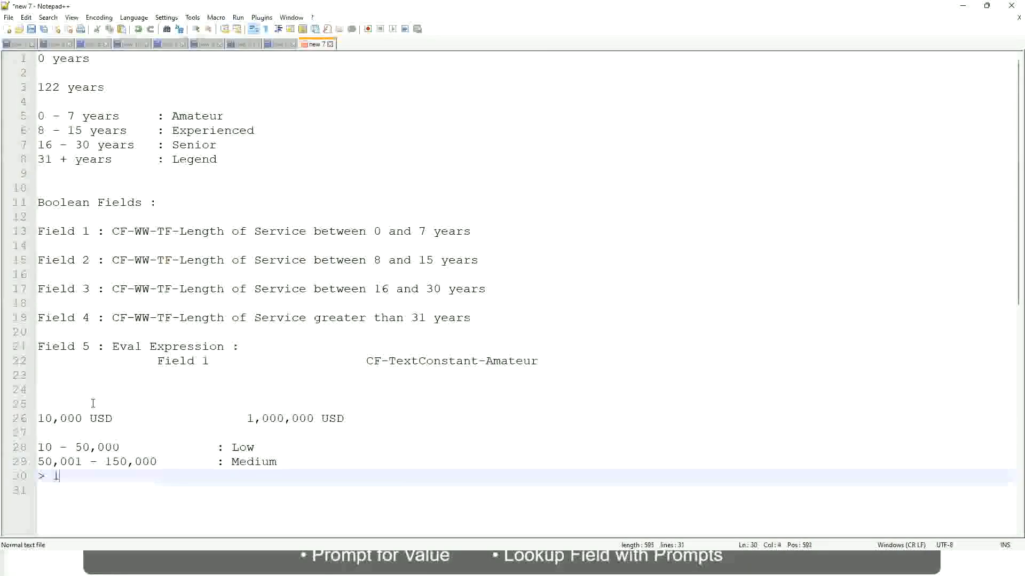
{"action": "type", "text": "50,000"}
{"action": "key", "text": "Tab"}
{"action": "key", "text": "Tab"}
{"action": "key", "text": "Tab"}
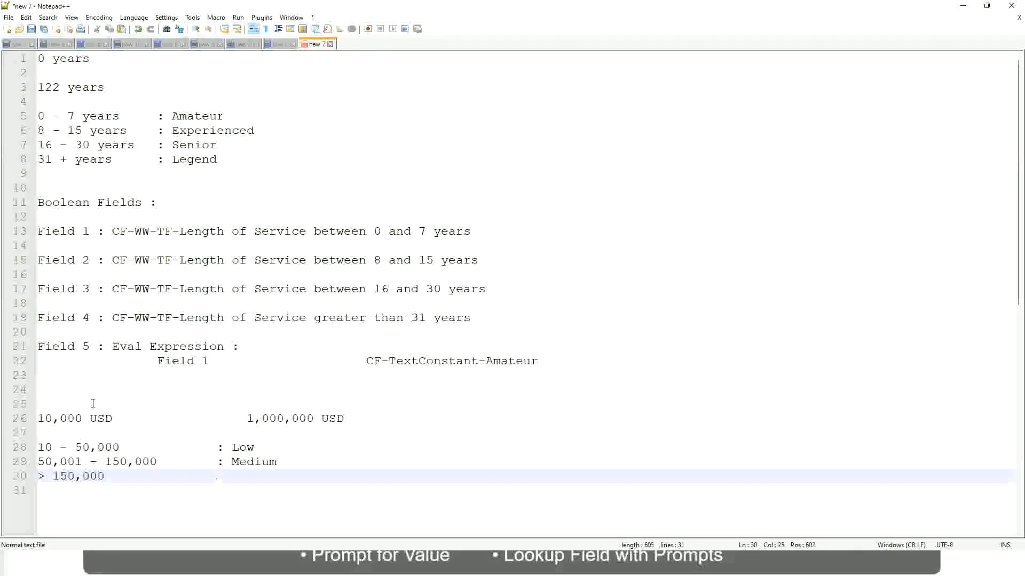
{"action": "type", "text": ": High"}
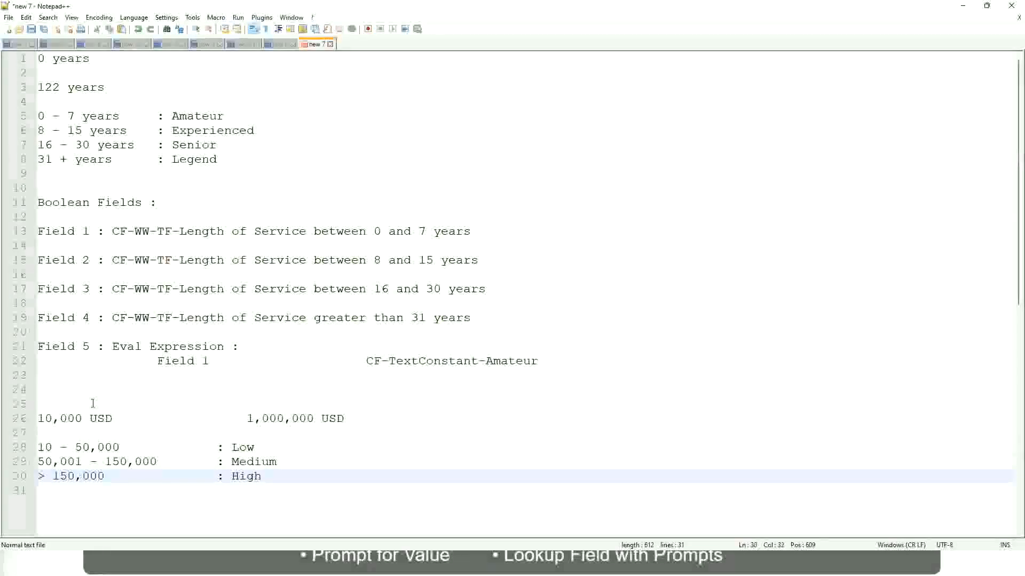
Review the lower and upper USD amounts against the Low, Medium and High bands in the notes
{"action": "left_click", "coordinate": [32, 419]}
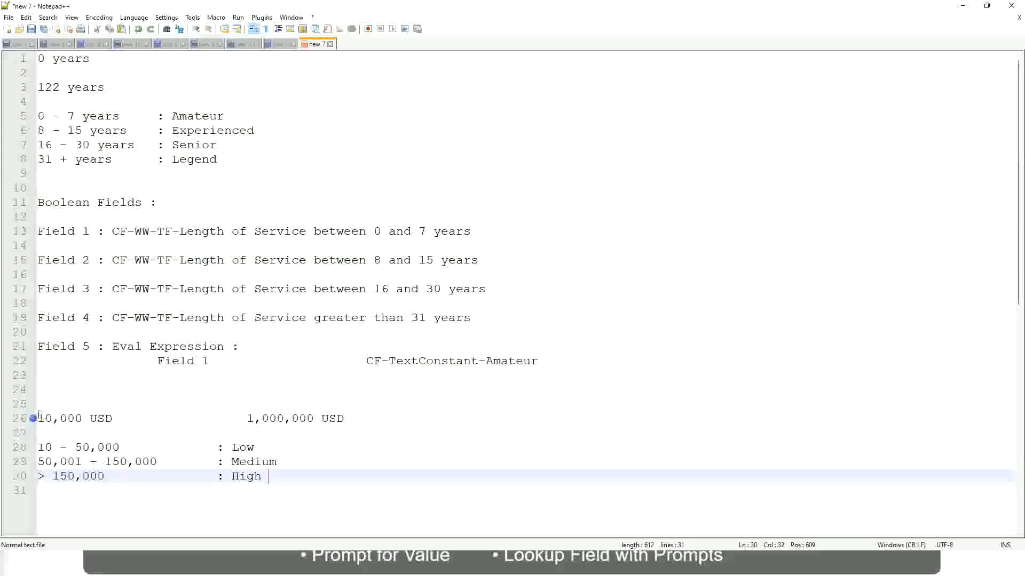
{"action": "left_click", "coordinate": [32, 419]}
{"action": "left_click", "coordinate": [41, 418]}
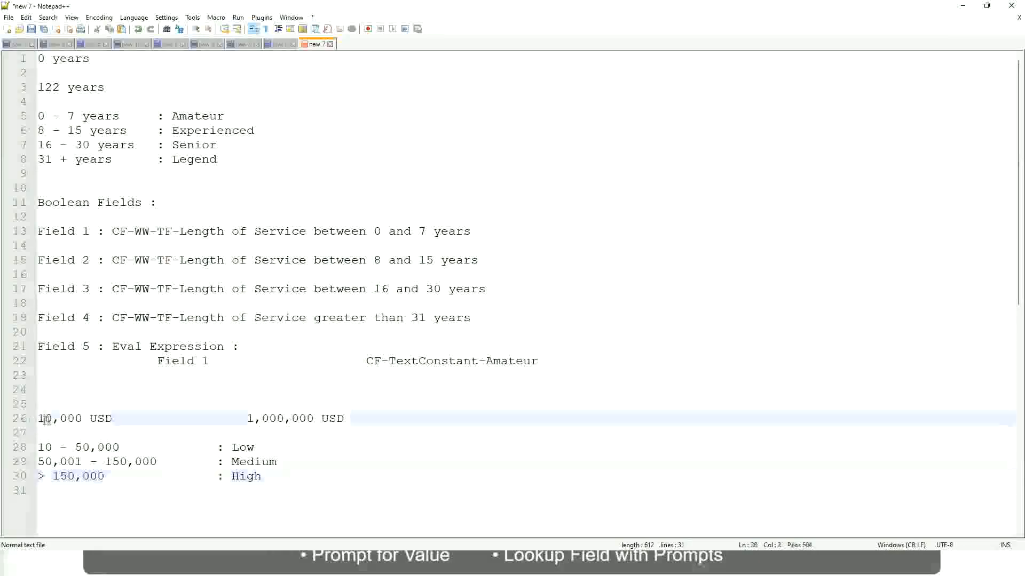
{"action": "double_click", "coordinate": [306, 419]}
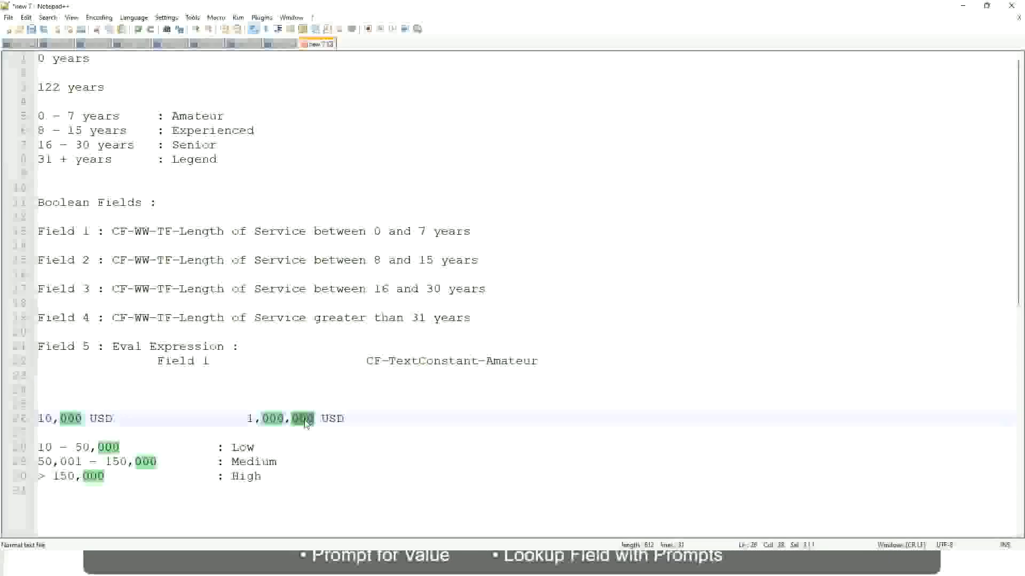
{"action": "left_click", "coordinate": [192, 461]}
{"action": "left_click", "coordinate": [32, 418]}
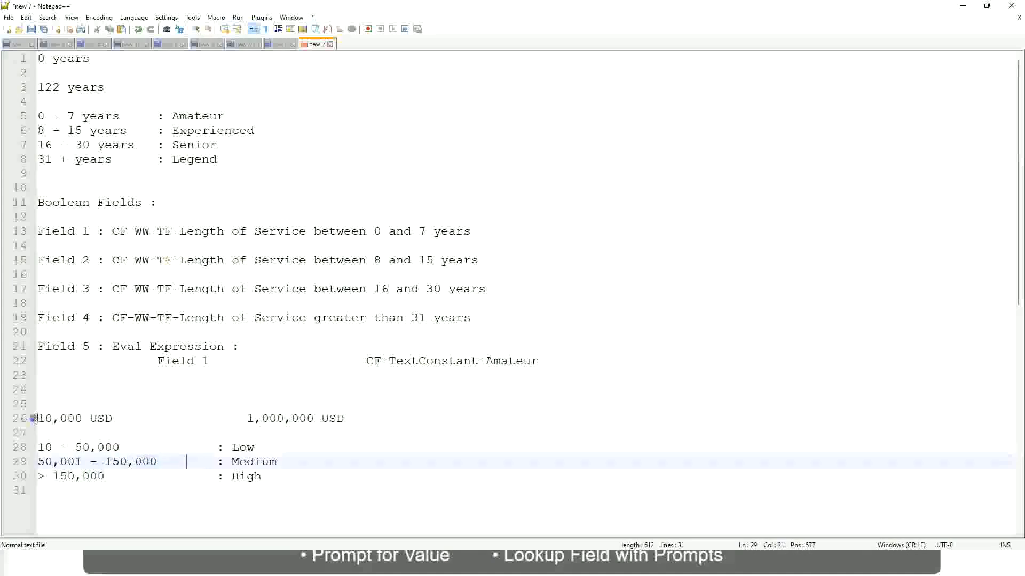
{"action": "left_click", "coordinate": [314, 419]}
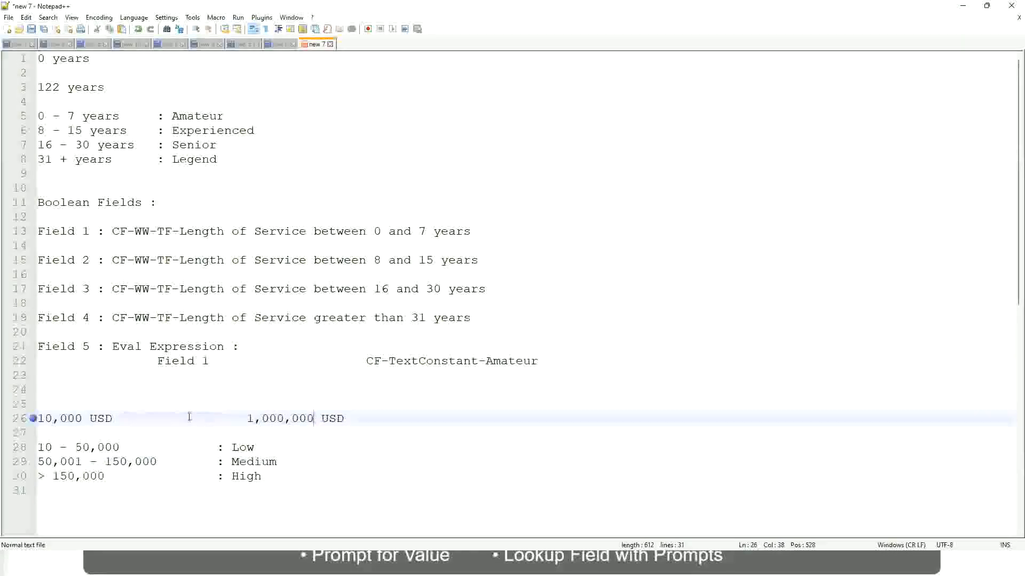
{"action": "left_click", "coordinate": [247, 448]}
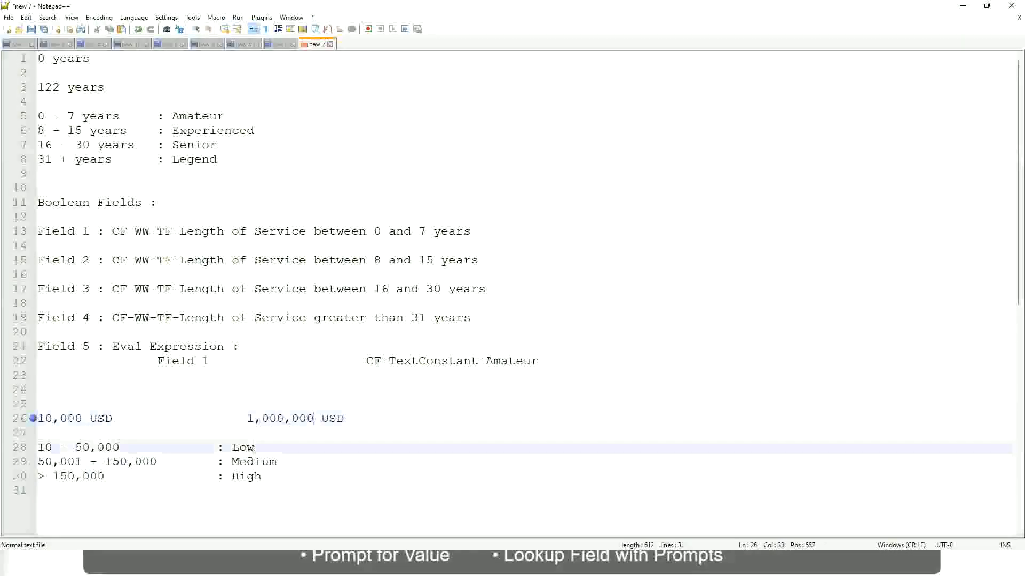
{"action": "left_click", "coordinate": [247, 463]}
{"action": "left_click", "coordinate": [246, 477]}
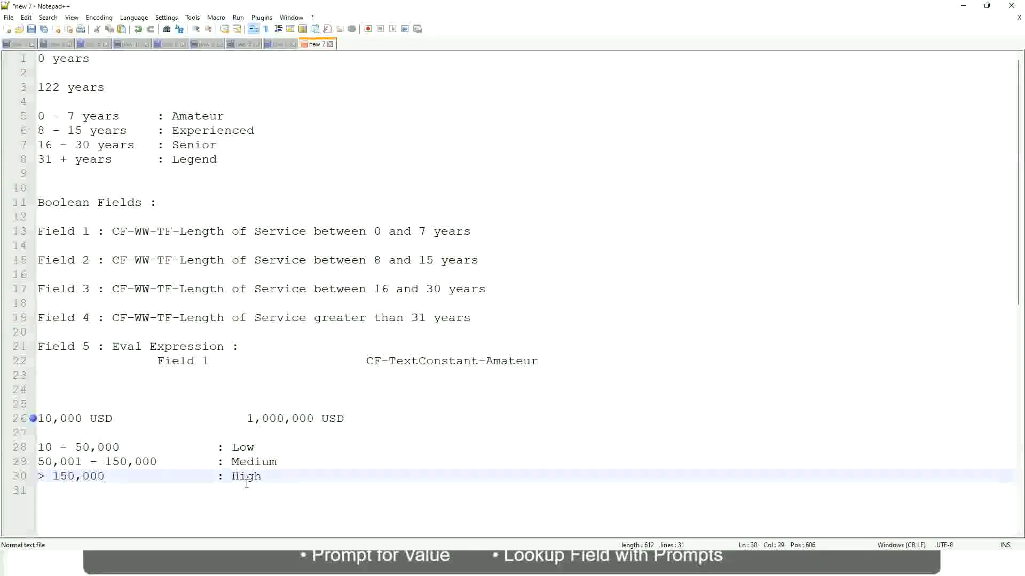
{"action": "left_click", "coordinate": [123, 435]}
{"action": "left_click", "coordinate": [251, 488]}
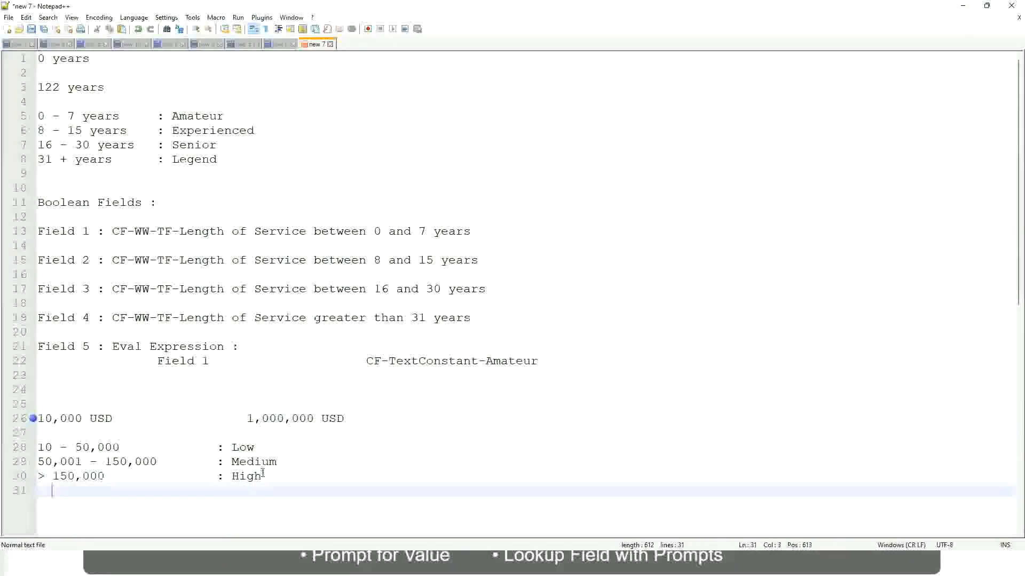
{"action": "left_click", "coordinate": [263, 474]}
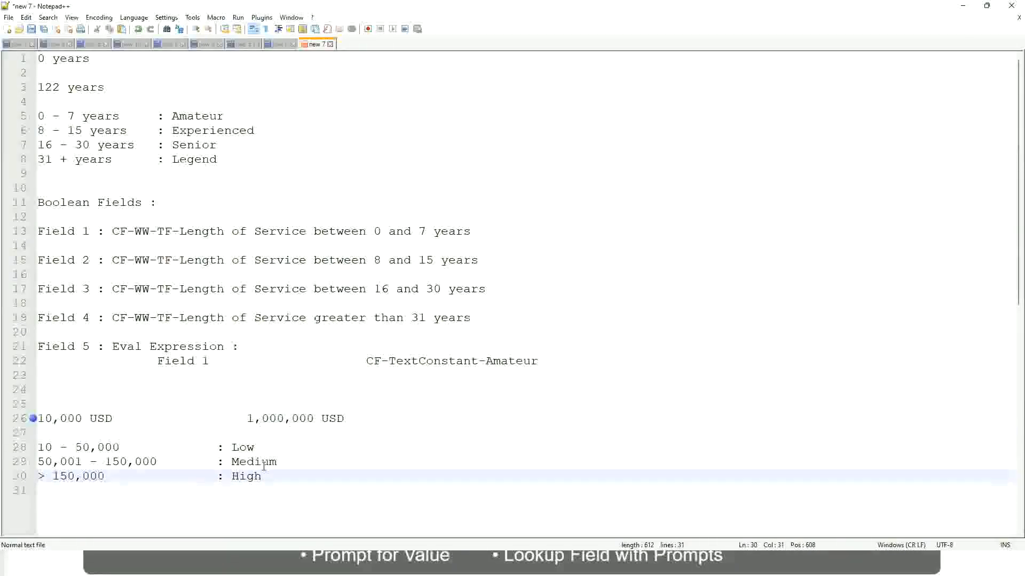